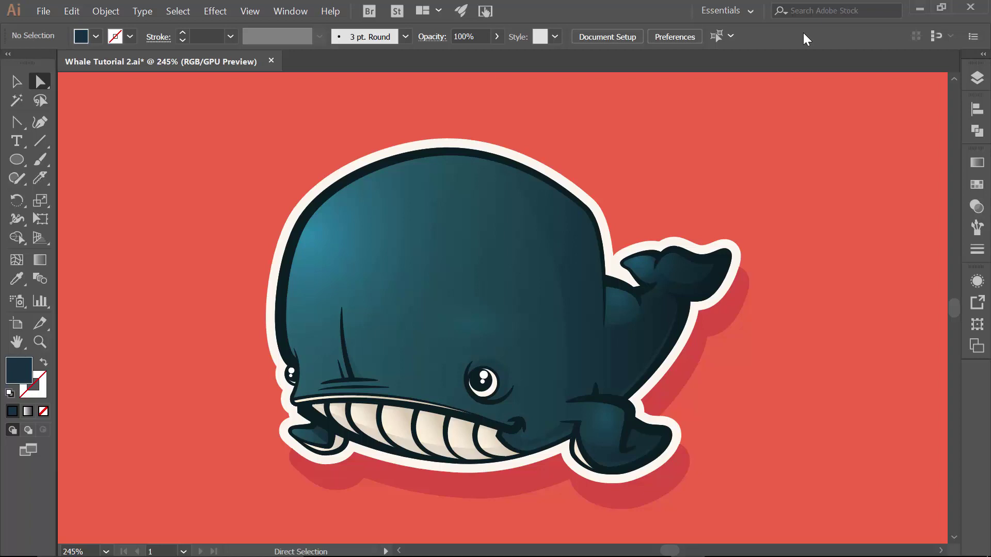
Hide the whale's line work, Layer 10, gradients, Shadows and upper flat color layers, and show the INKING layer
click(976, 77)
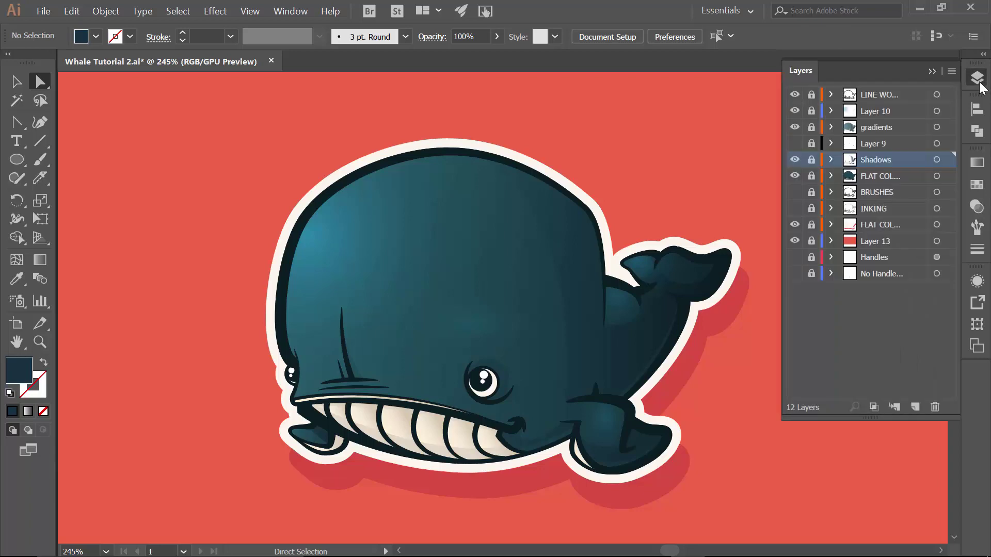
click(794, 111)
click(794, 126)
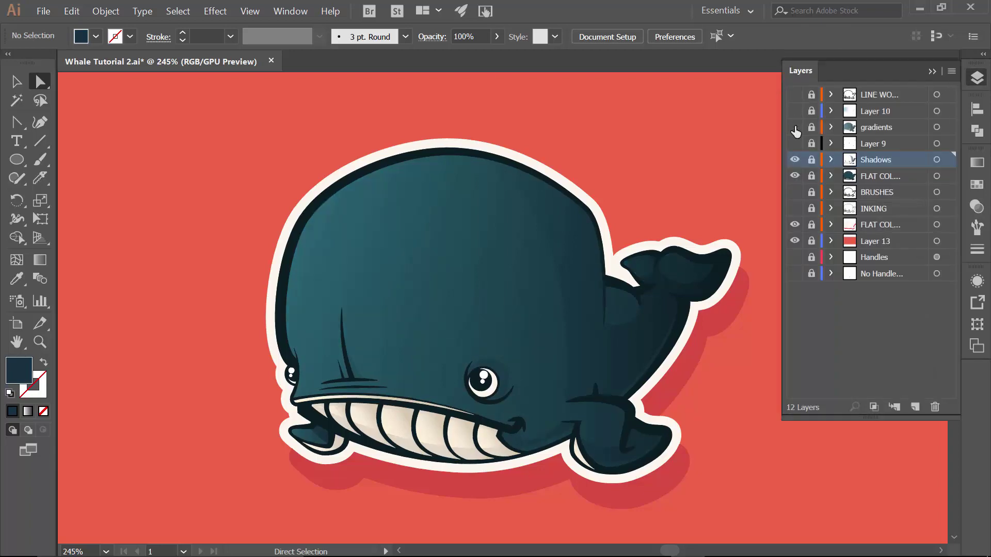
click(794, 160)
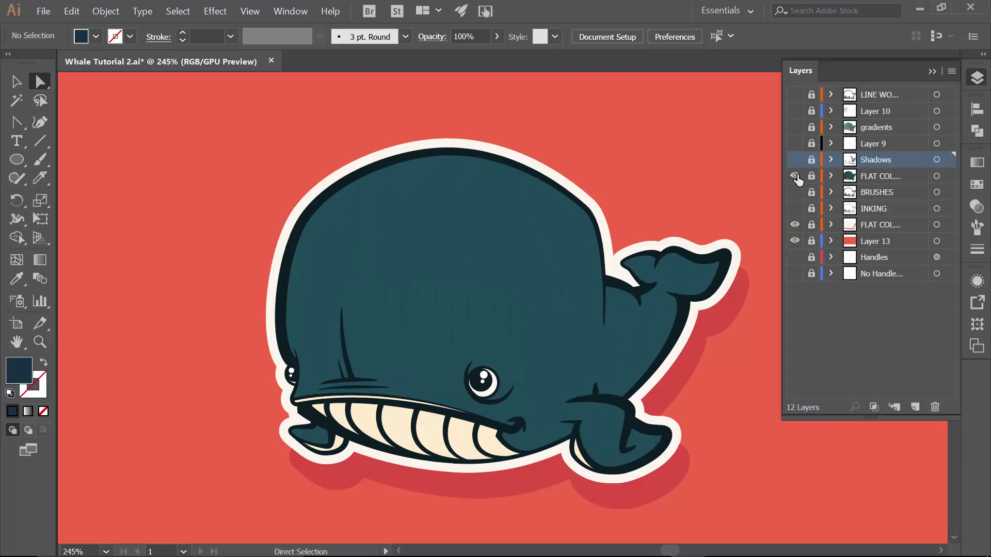
click(795, 175)
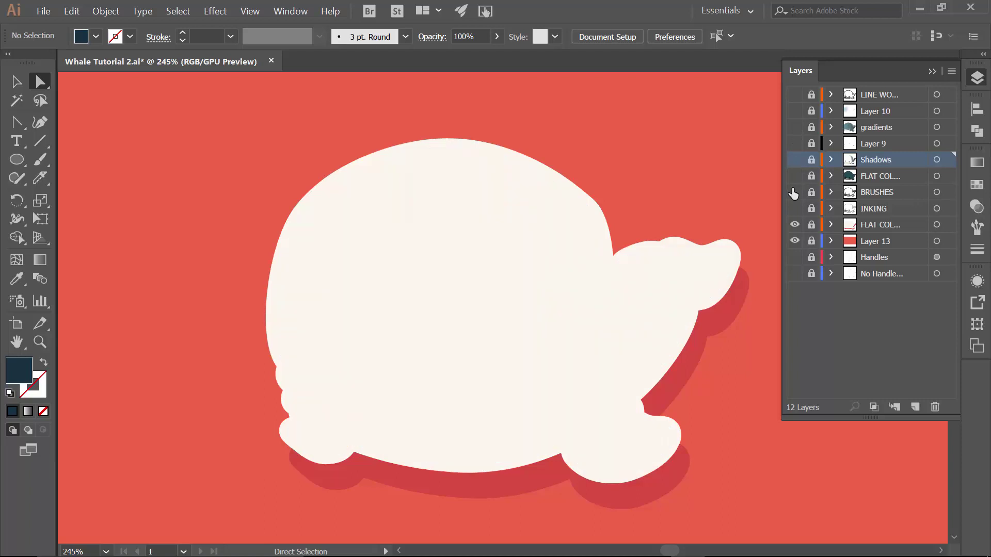
click(795, 208)
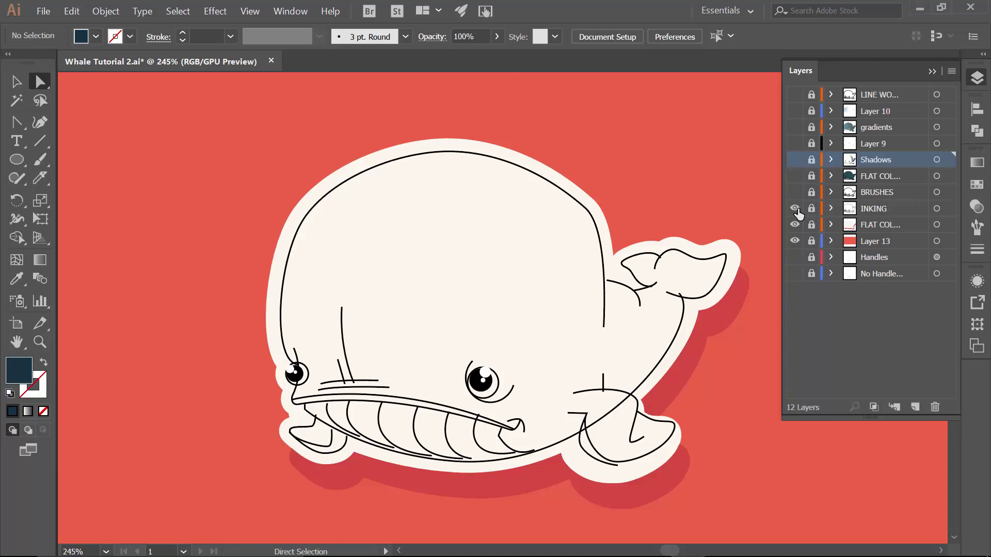
Preview the BRUSHES layer in place of the INKING layer, and replace it with the top line work layer
click(20, 125)
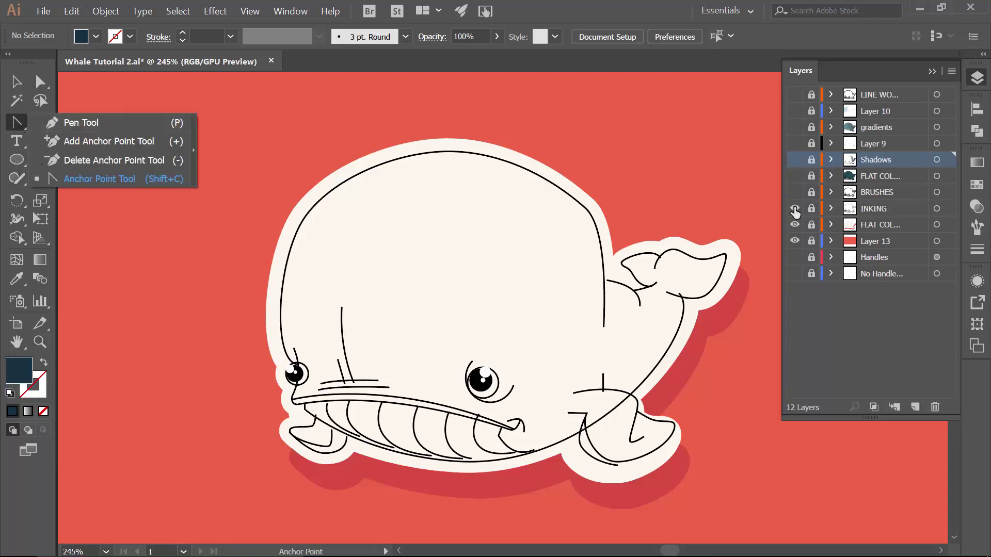
click(795, 209)
click(795, 209)
click(794, 193)
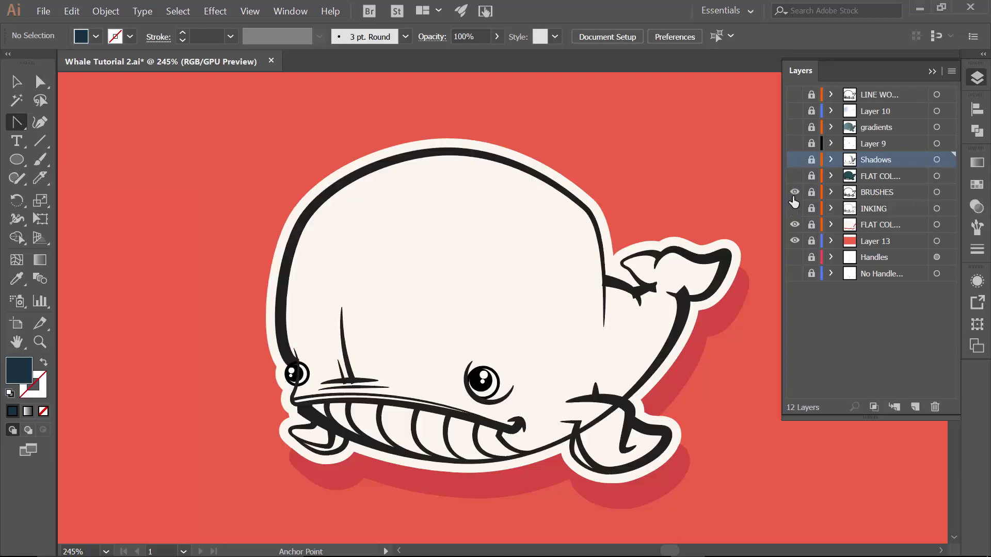
click(794, 194)
click(795, 95)
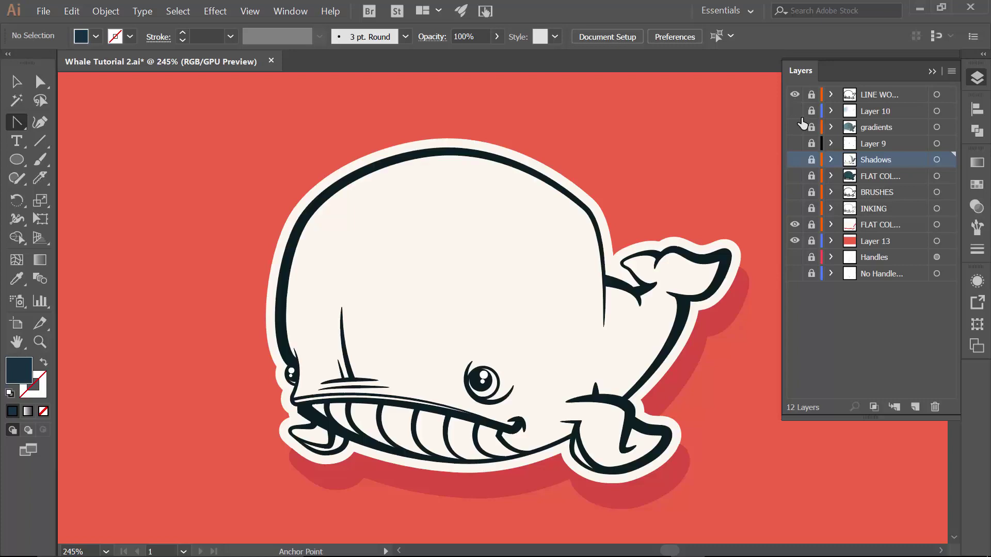
Show the whale's upper flat color, Shadows, gradients and Layer 10 layers again and collapse the layer list
click(794, 177)
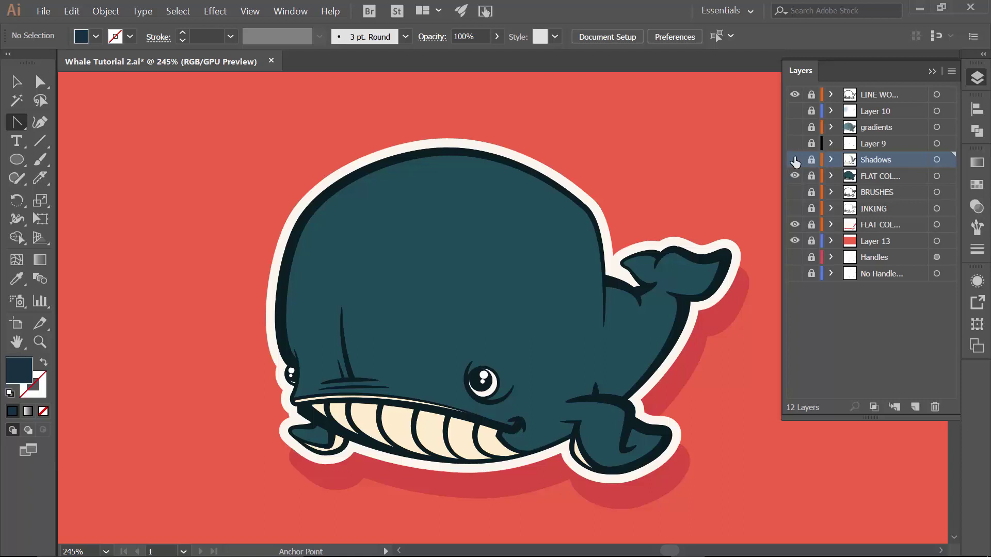
click(794, 160)
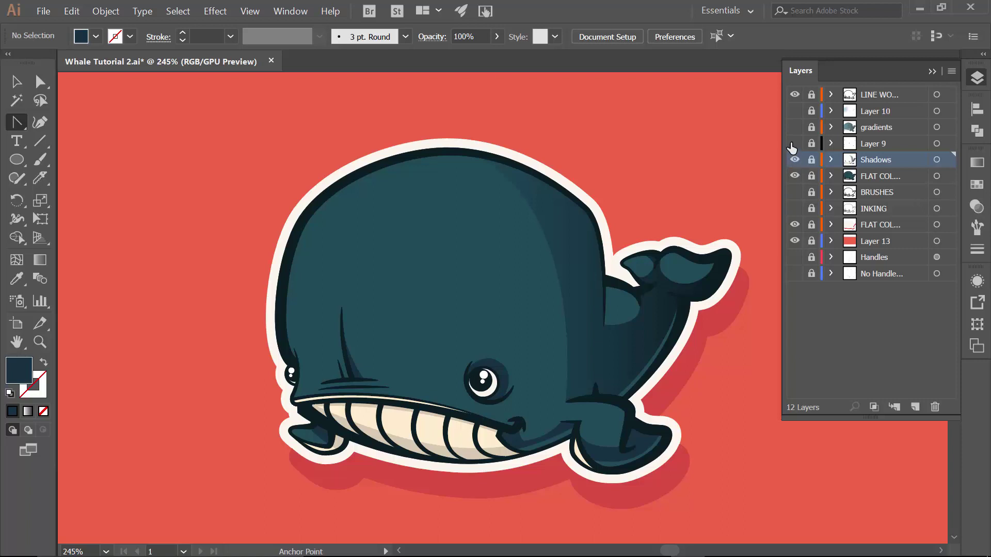
click(795, 127)
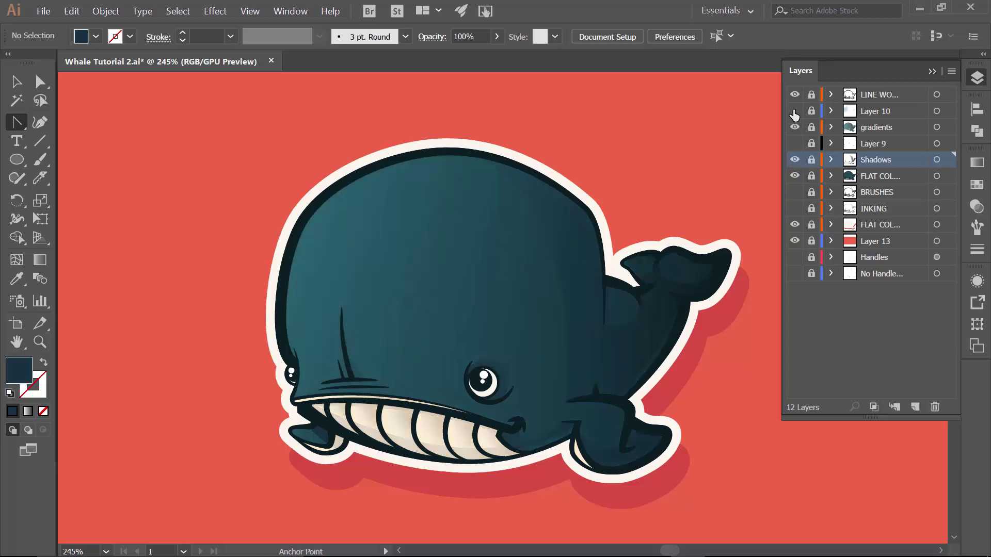
click(794, 111)
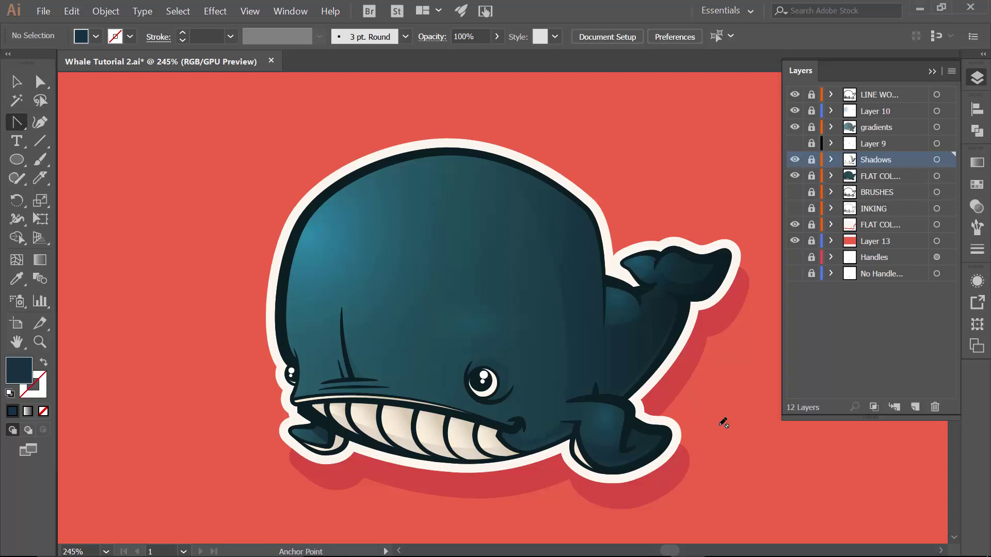
click(931, 71)
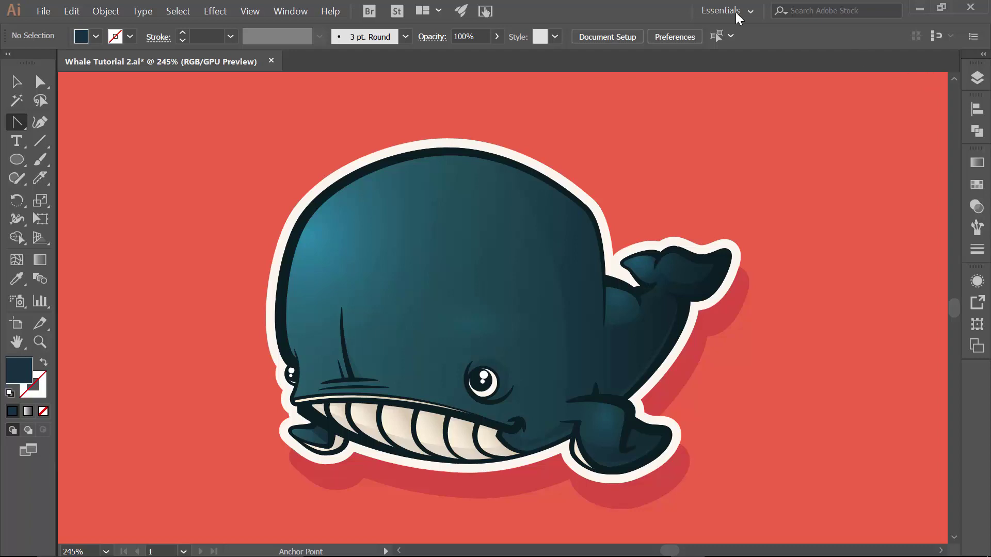
Create a new 5 x 5 in RGB document from the recent custom preset
click(43, 11)
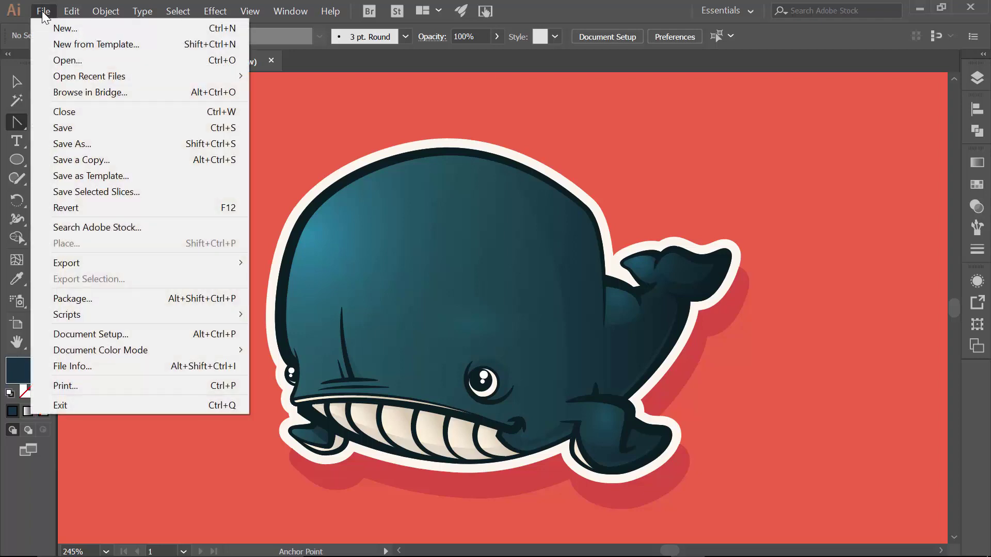
click(54, 28)
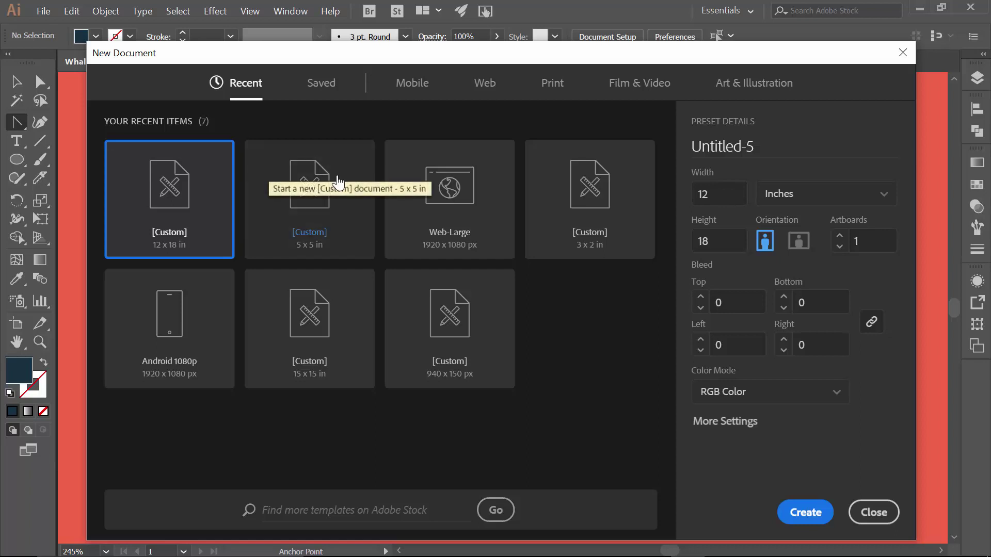
click(338, 182)
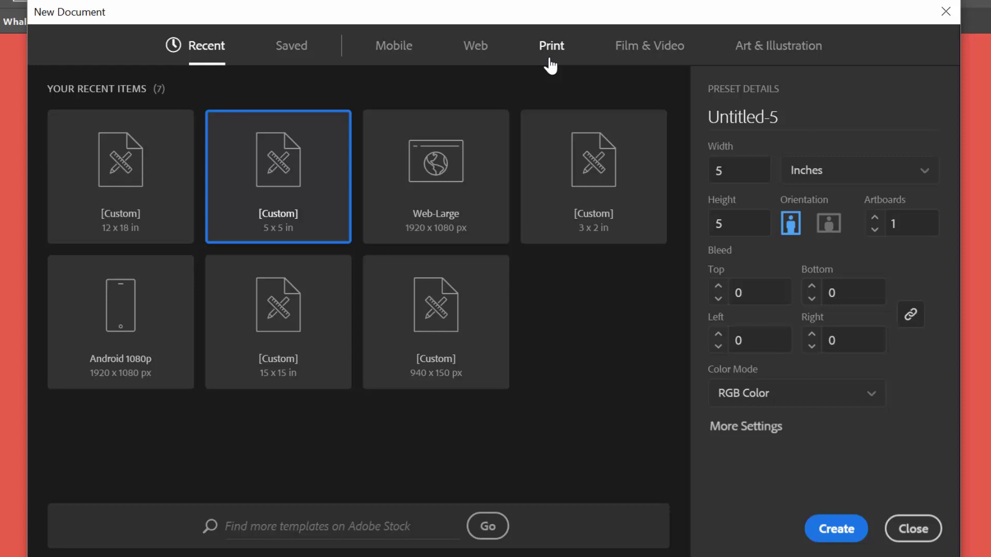
click(480, 168)
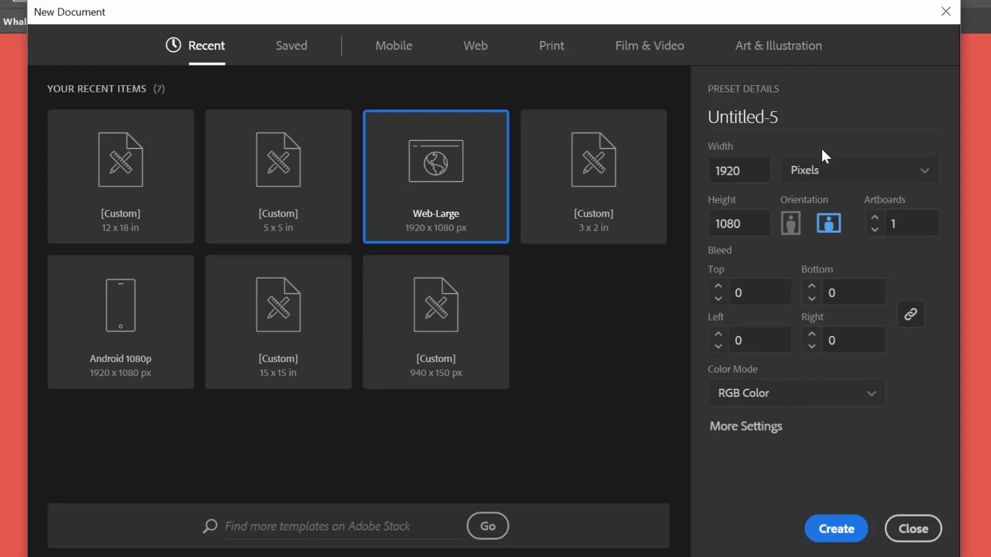
click(281, 188)
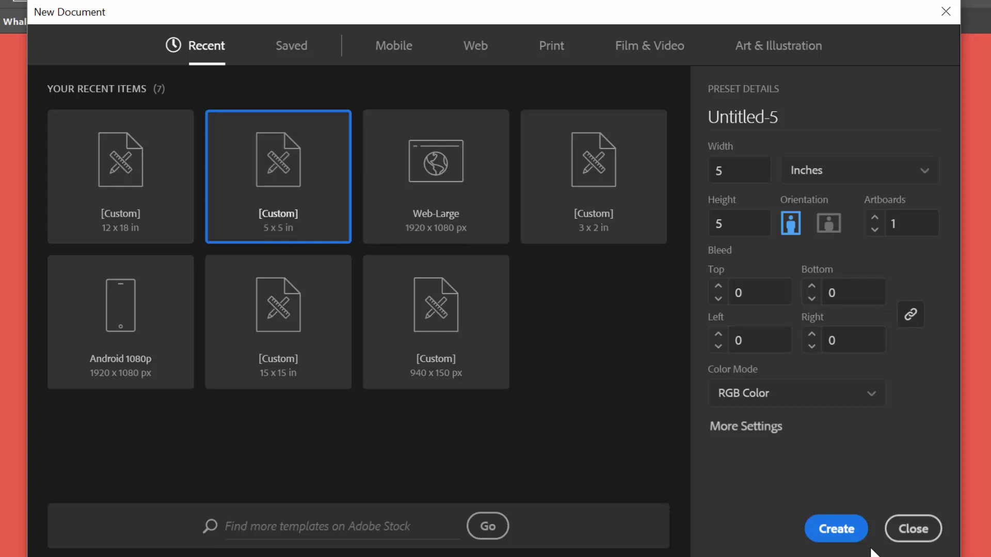
click(836, 532)
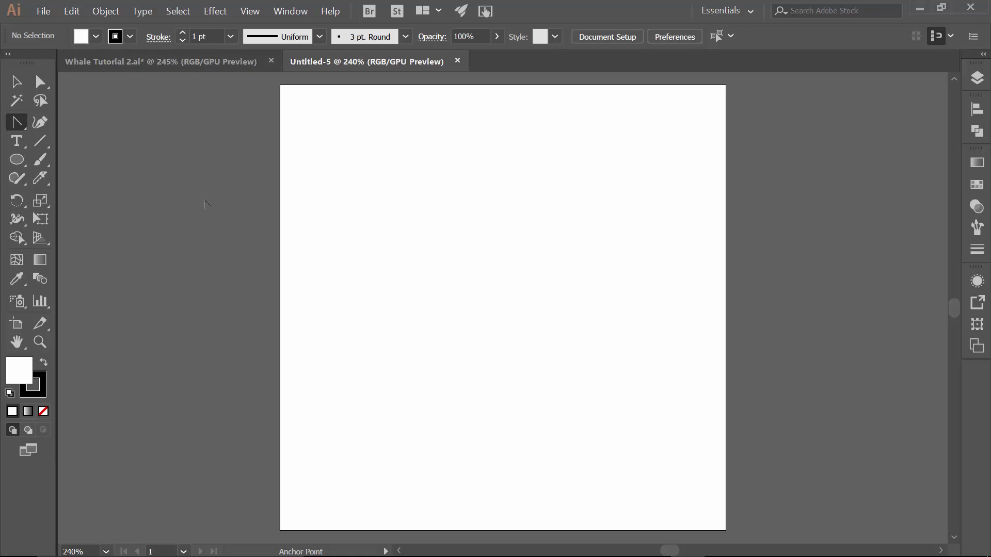
Draw a straight horizontal line across the middle of the artboard with the Line Segment tool
click(40, 141)
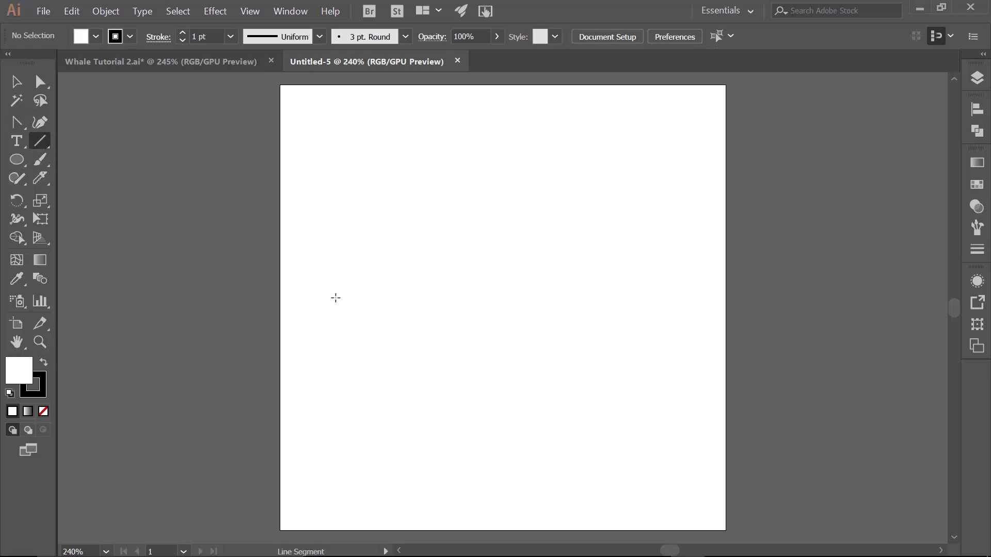
drag(327, 295, 681, 317)
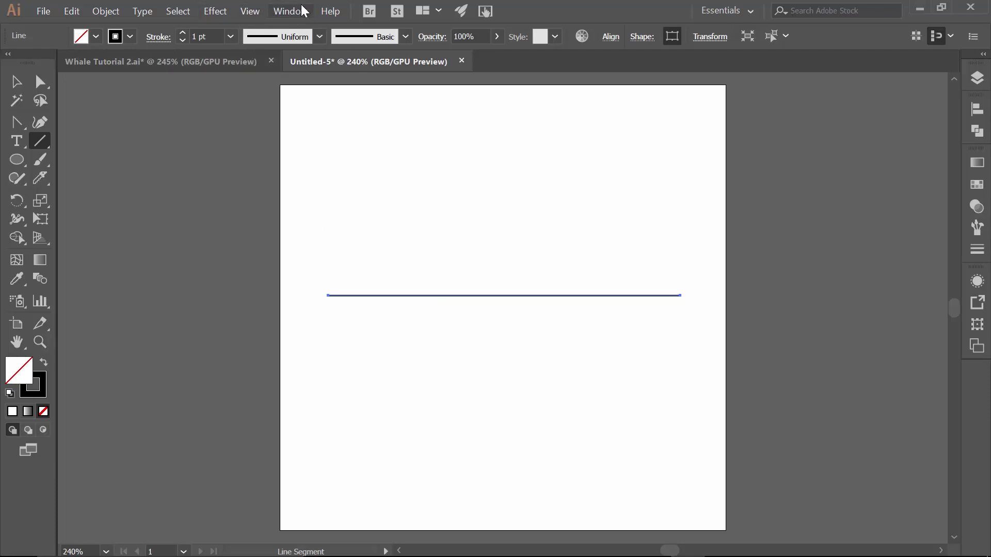
Hide the artboards and turn off Snap to Pixel
click(250, 11)
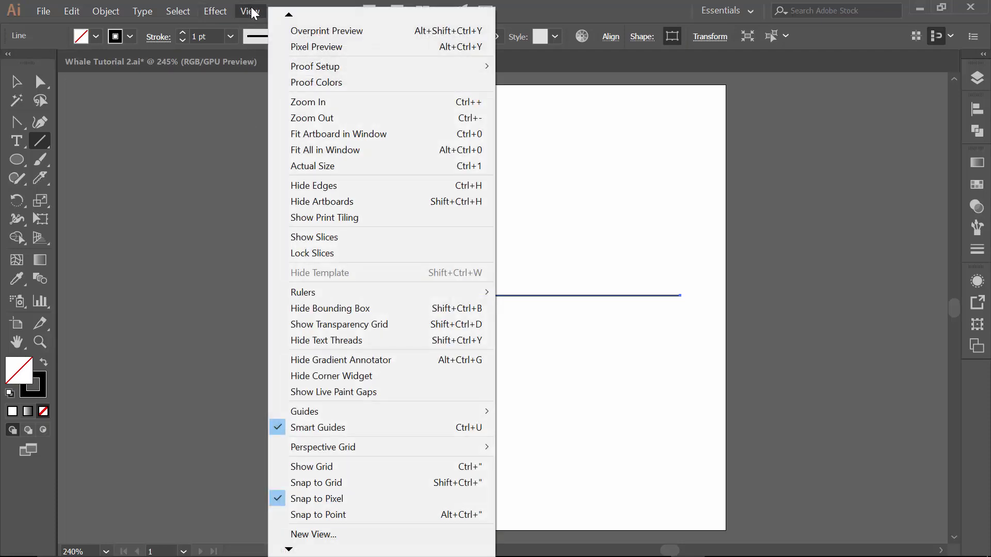
click(293, 202)
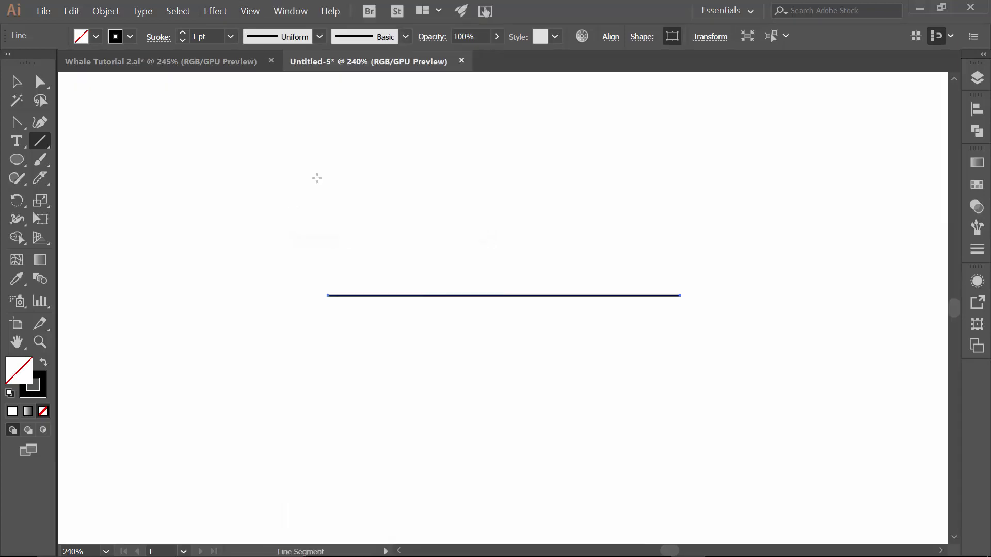
click(248, 12)
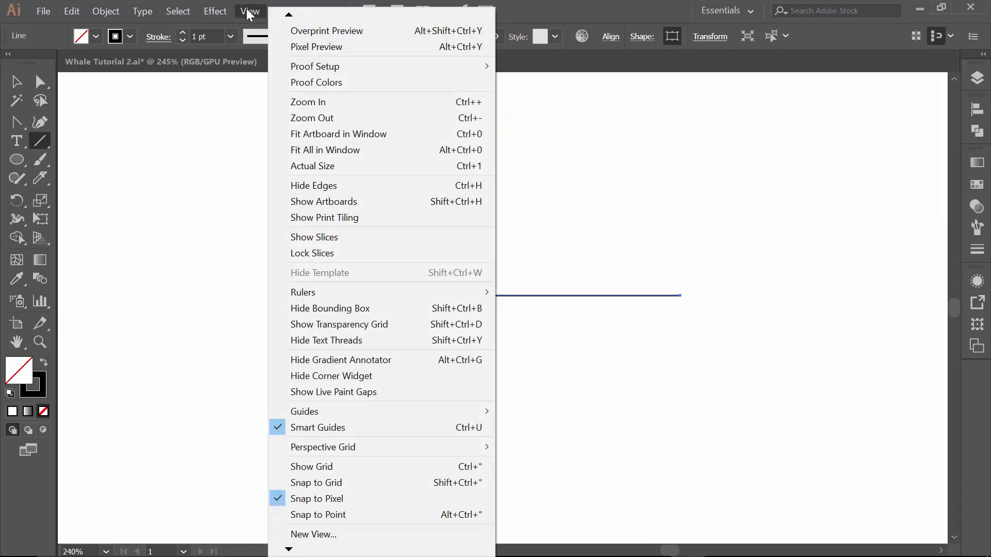
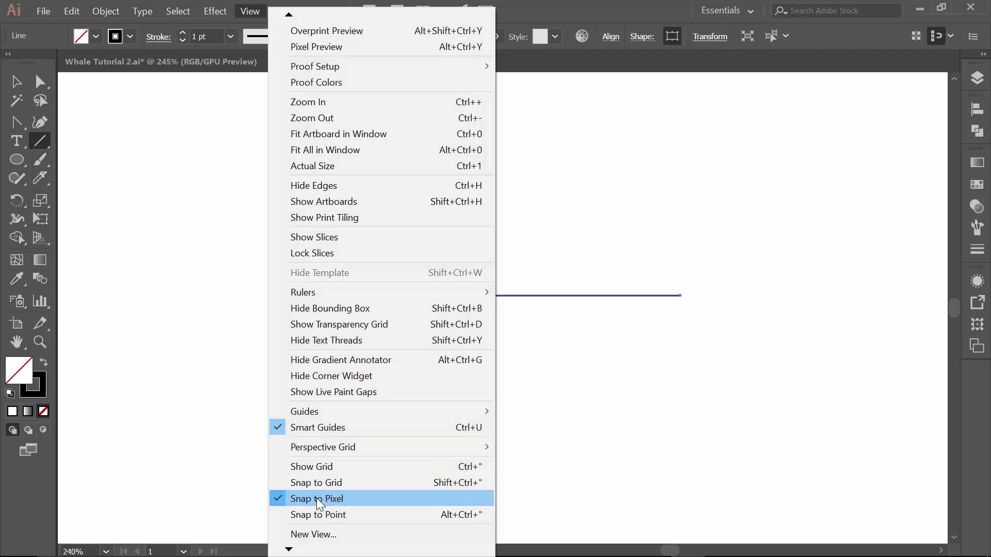
Delete the horizontal line
key(v)
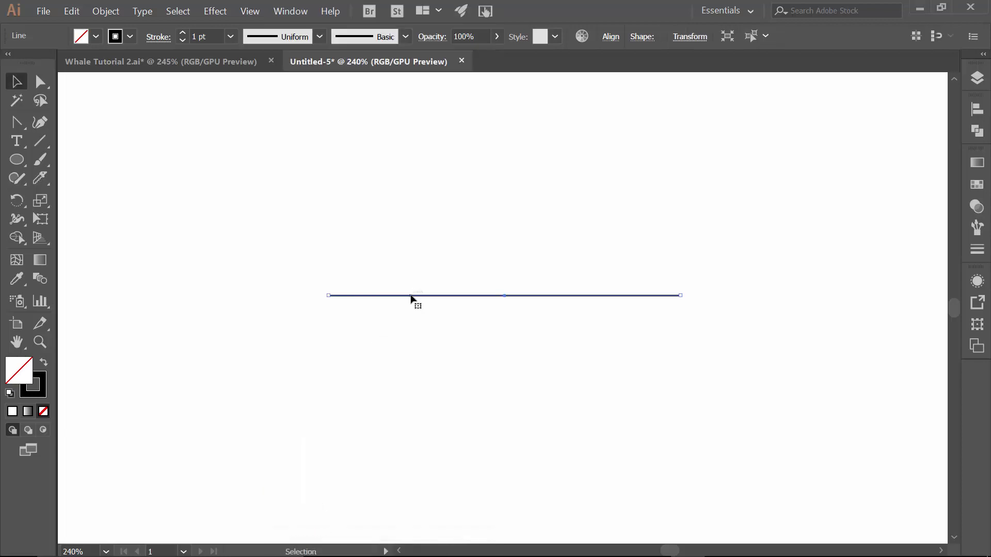
key(Delete)
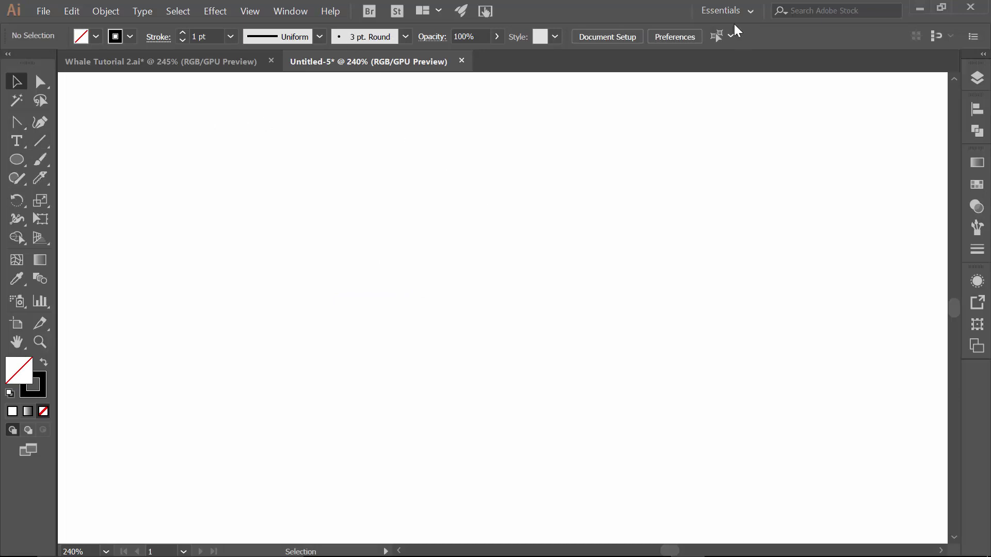
Review the General and the Selection & Anchor Display preferences, including the rubber band options, and accept them
click(675, 37)
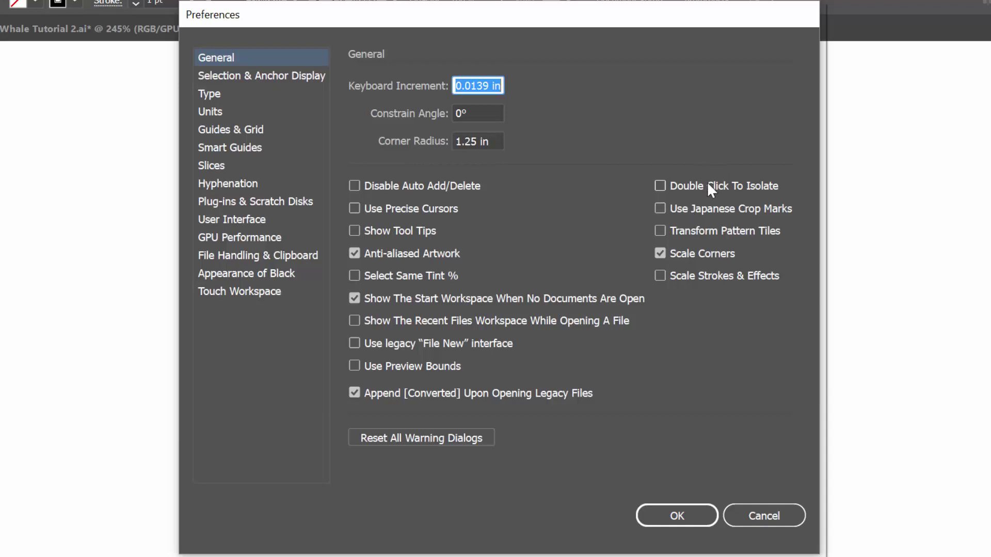
click(257, 76)
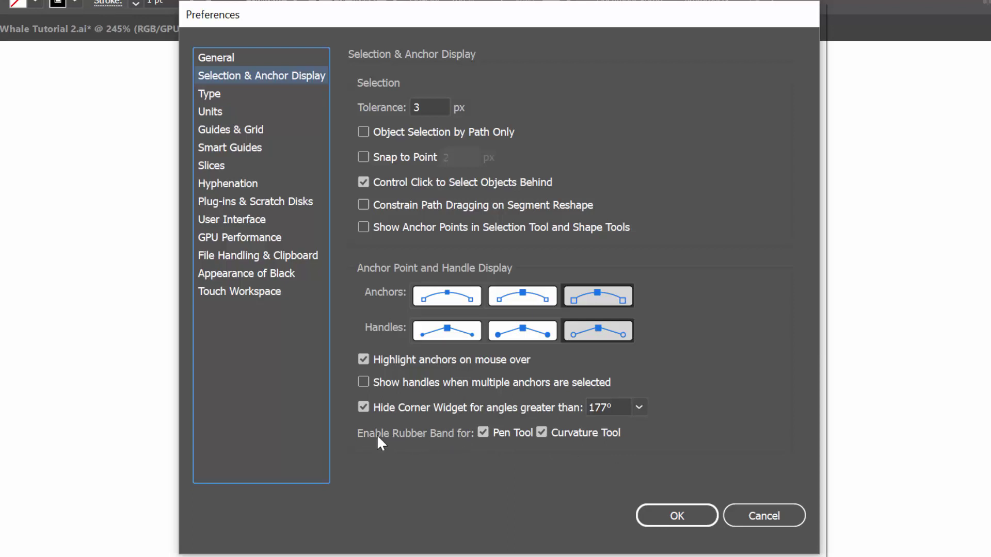
click(676, 515)
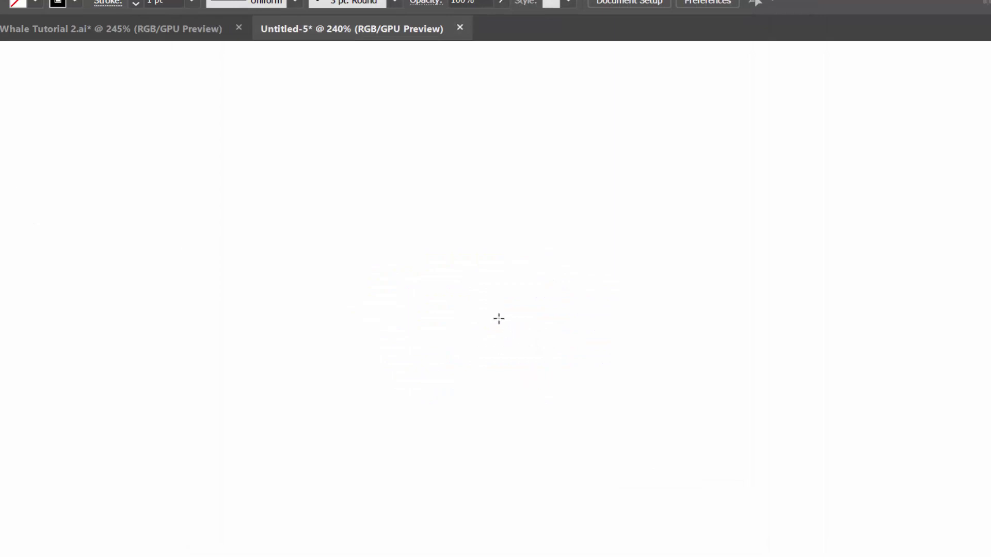
Draw a large circle from the centre of the canvas and fill it with the light blue swatch
drag(507, 316, 675, 458)
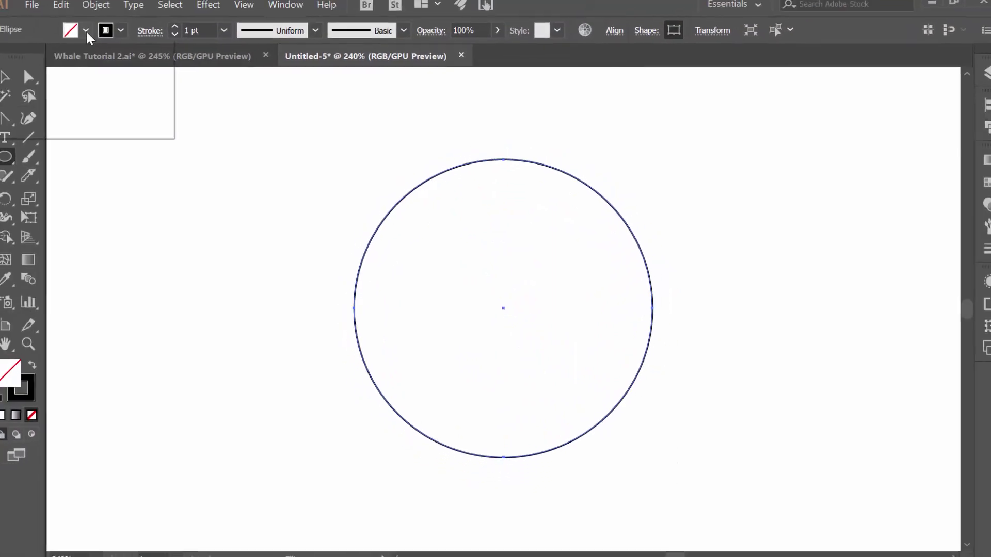
click(35, 1)
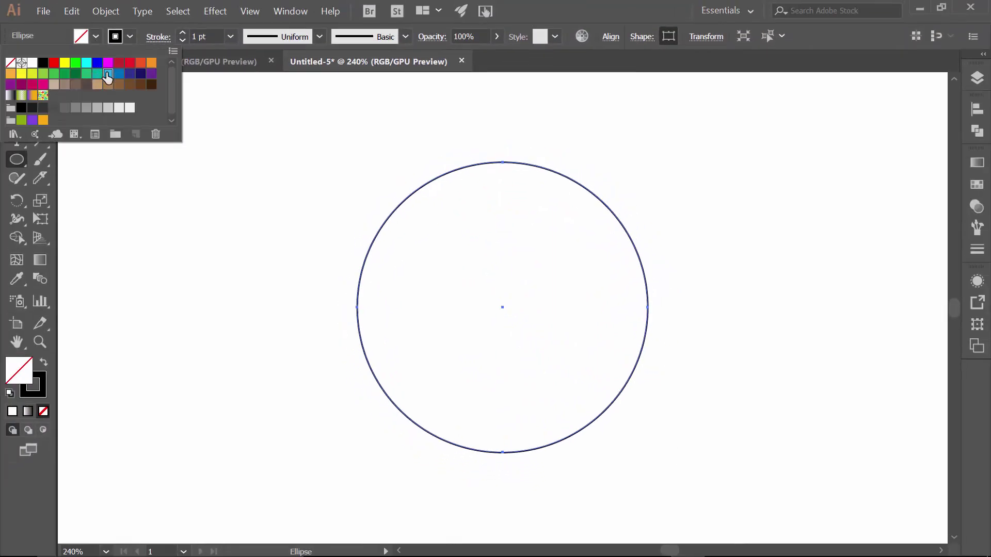
click(108, 73)
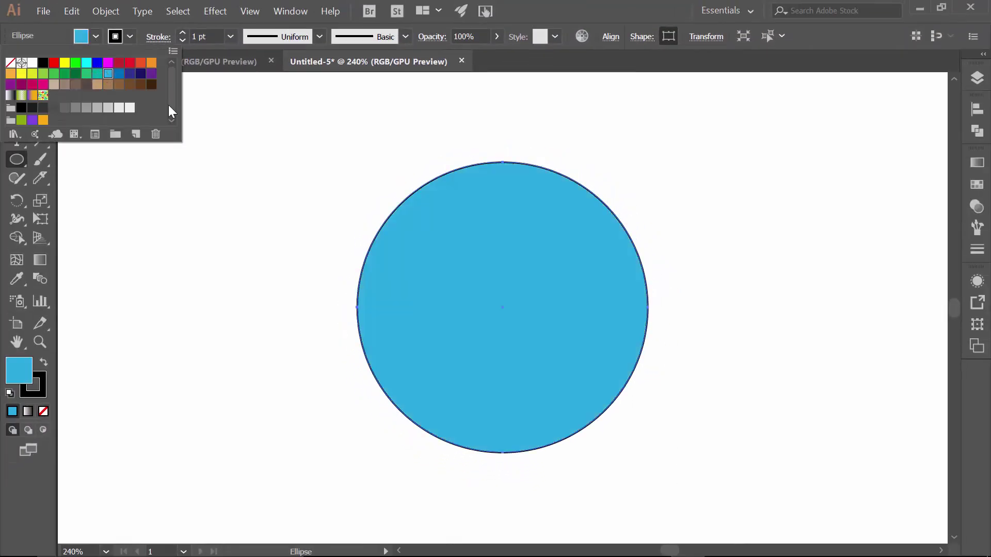
Increase the circle's stroke weight to 9 pt
click(182, 33)
click(182, 32)
click(183, 32)
click(183, 33)
click(182, 32)
click(182, 32)
click(182, 32)
click(183, 33)
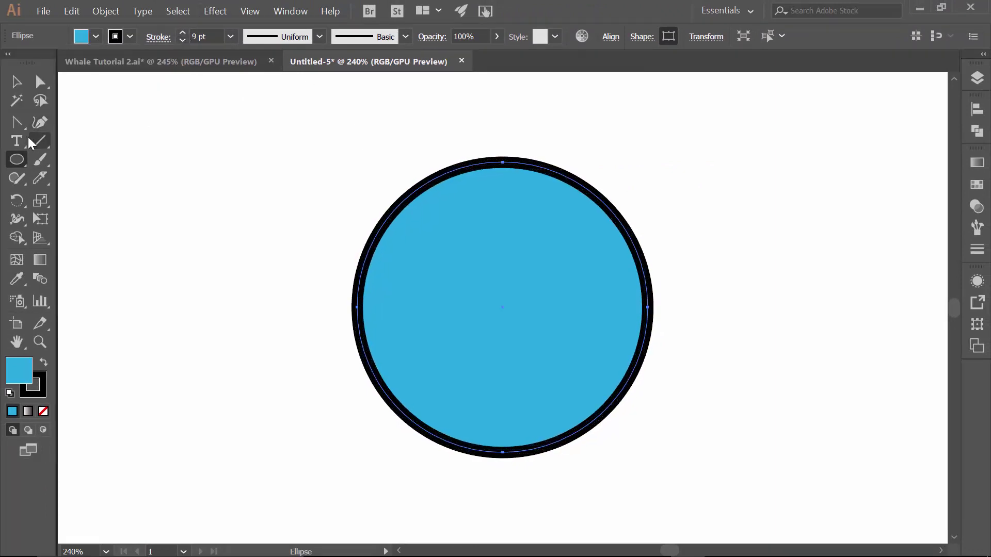
Draw an open 14-point zigzag path about 4.85 in wide across the canvas above the circle with the Pen tool
click(47, 124)
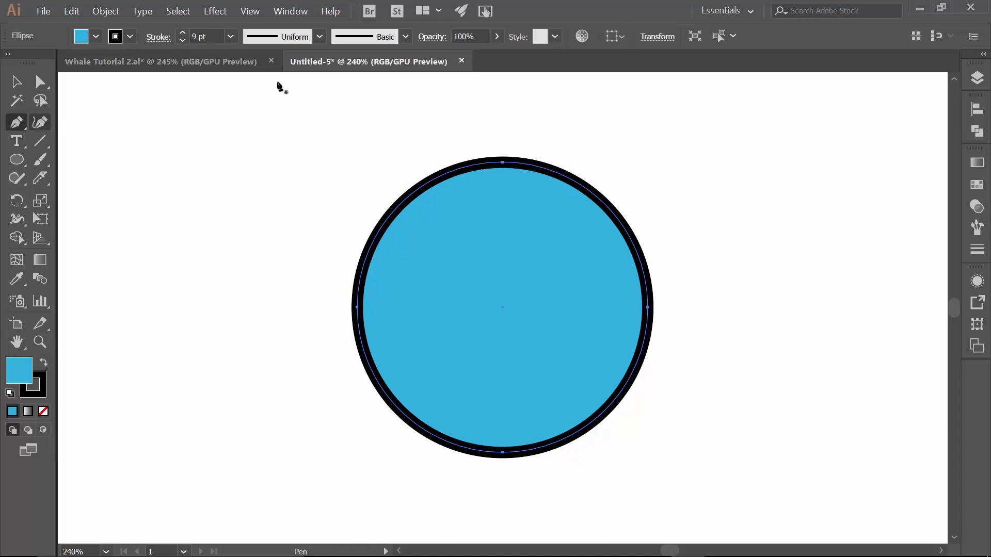
click(279, 120)
click(331, 165)
click(353, 101)
click(400, 137)
click(433, 100)
click(466, 138)
click(499, 92)
click(541, 148)
click(589, 83)
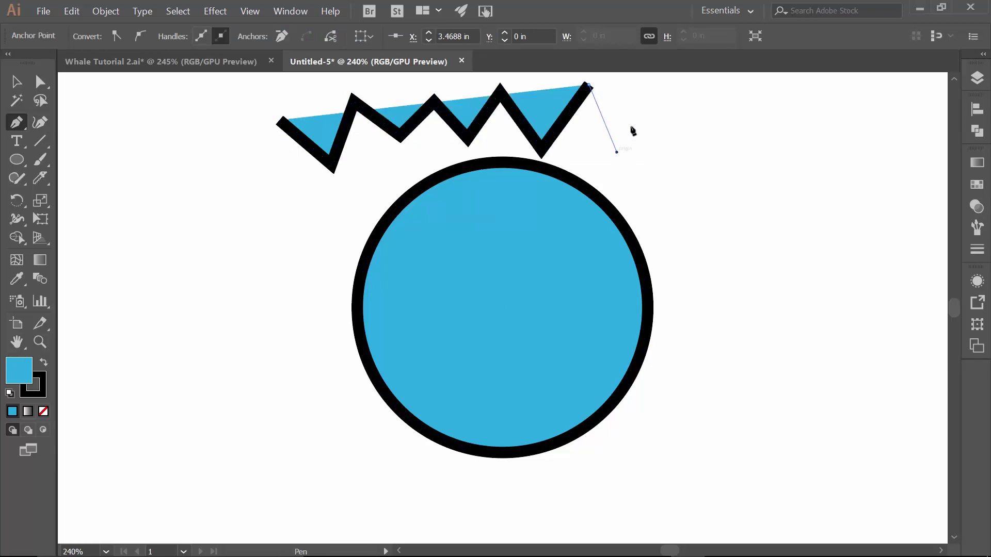
click(617, 156)
click(643, 96)
click(662, 138)
click(693, 109)
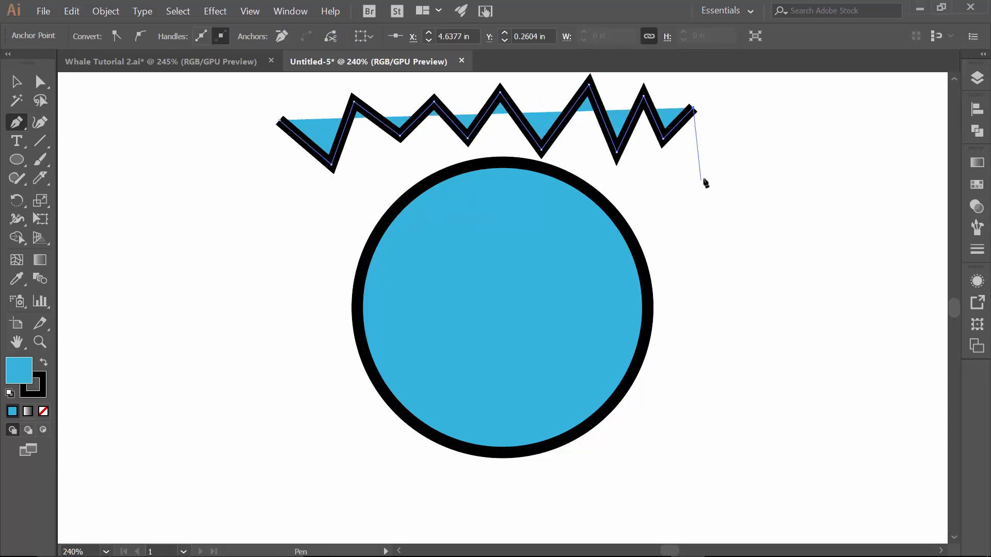
click(712, 158)
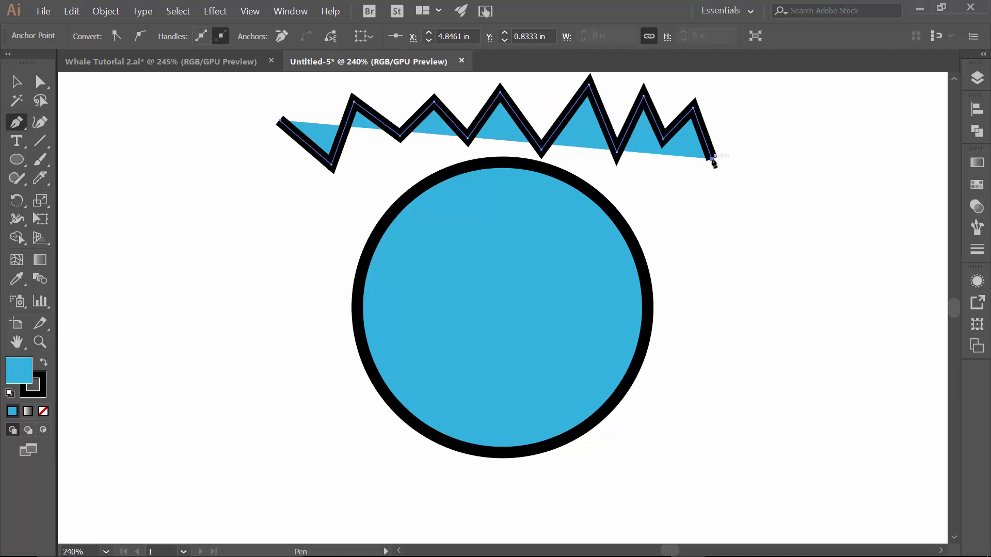
key(a)
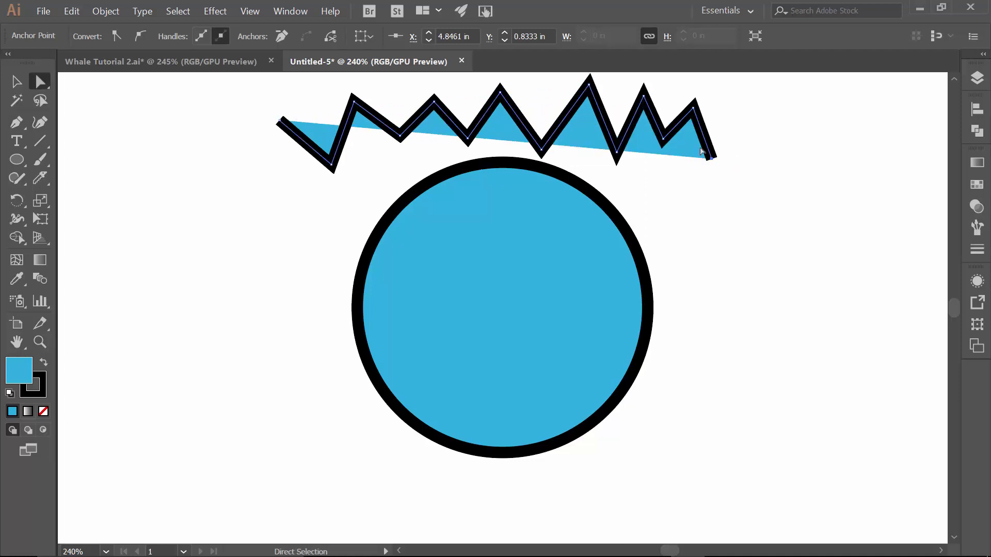
key(v)
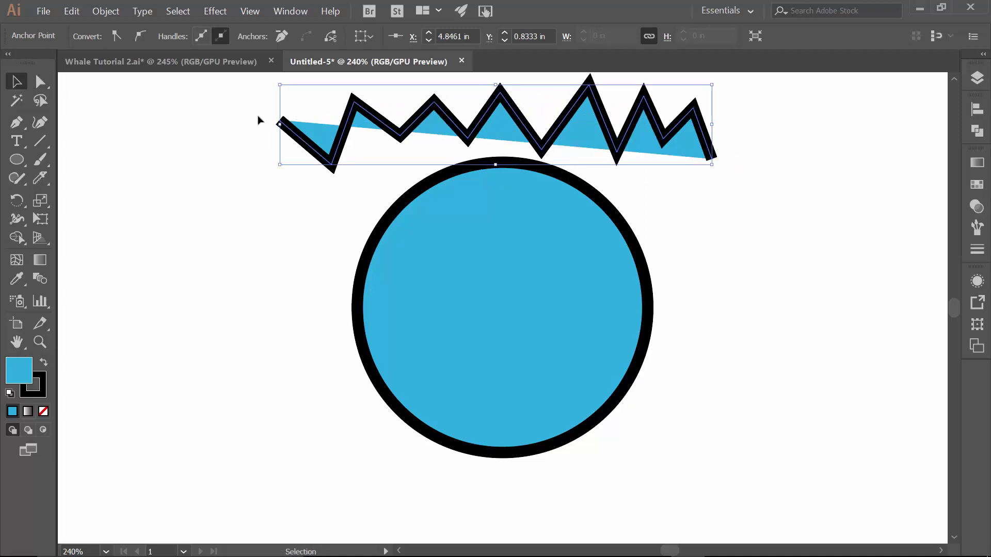
click(297, 143)
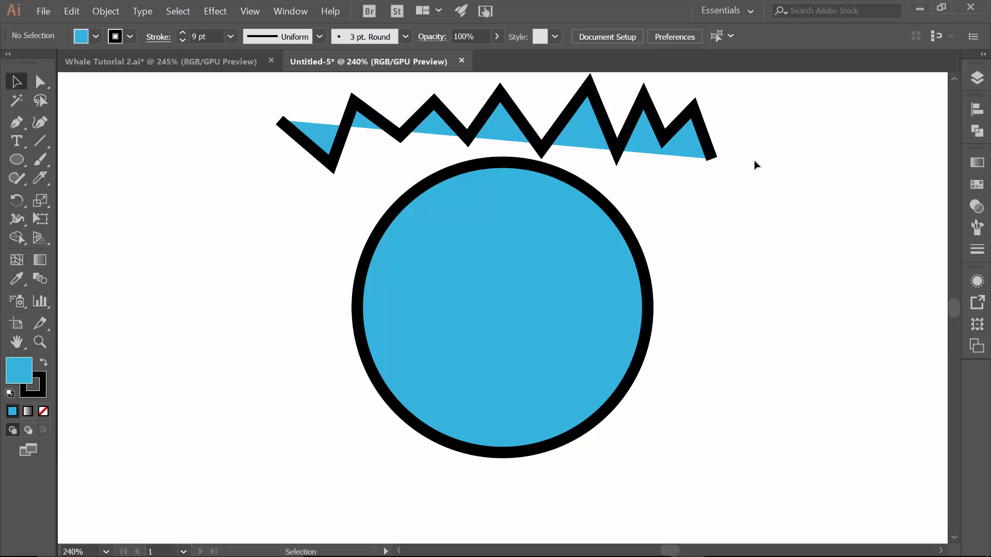
Set the fill of the zigzag path to None, keeping its black stroke
click(96, 38)
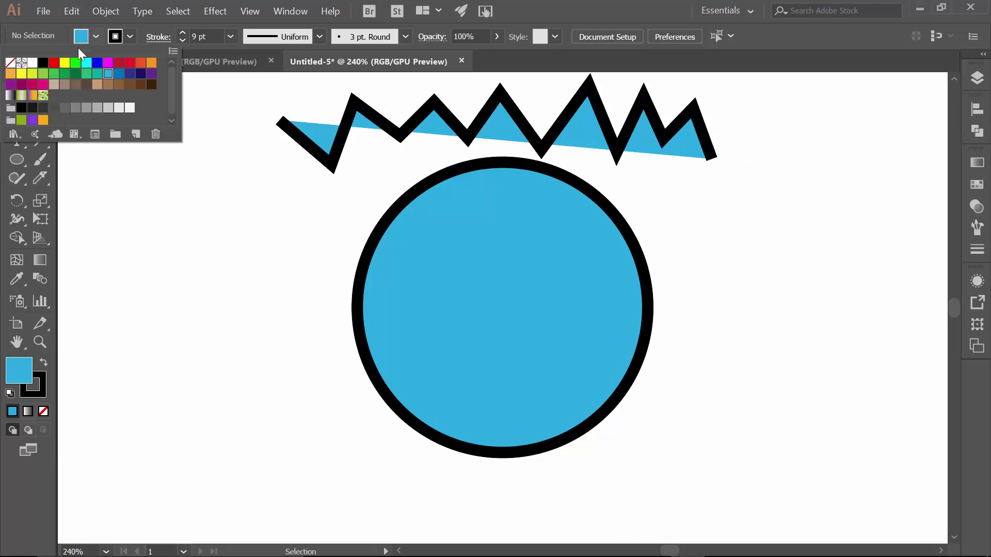
click(11, 63)
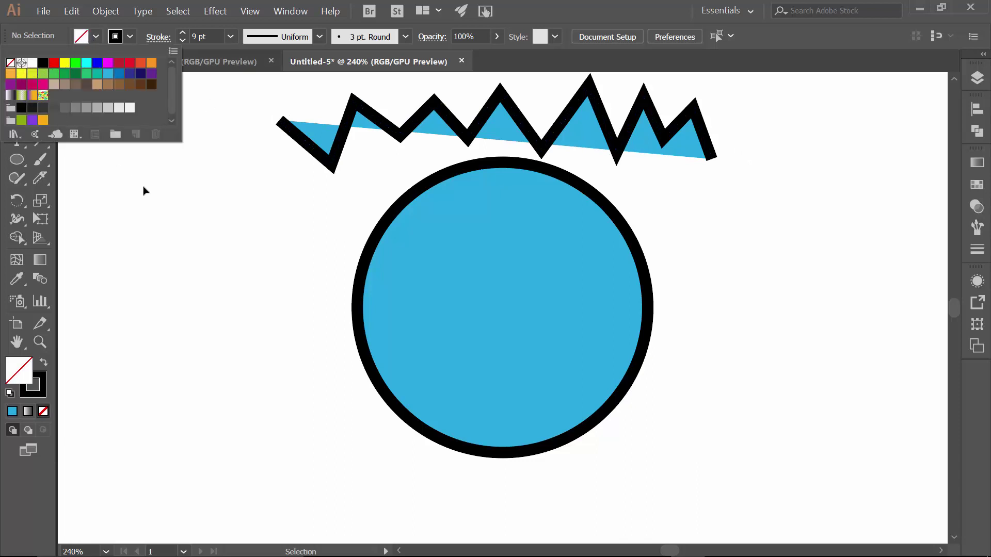
click(343, 136)
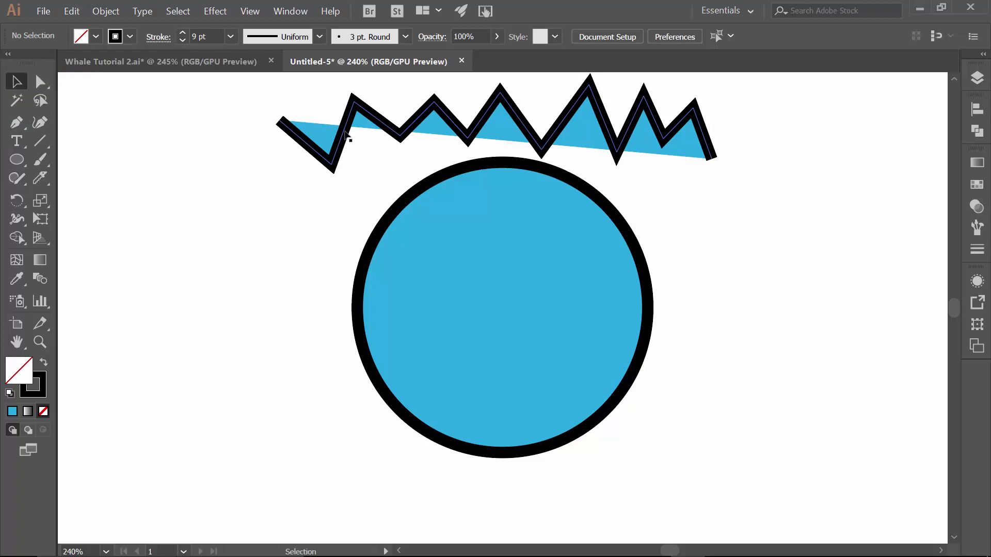
click(343, 135)
click(95, 38)
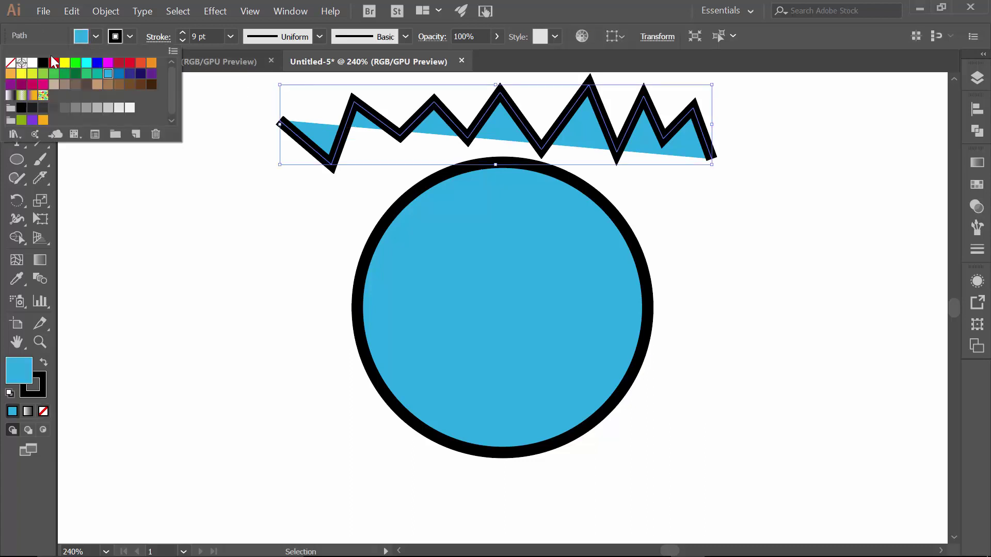
click(10, 64)
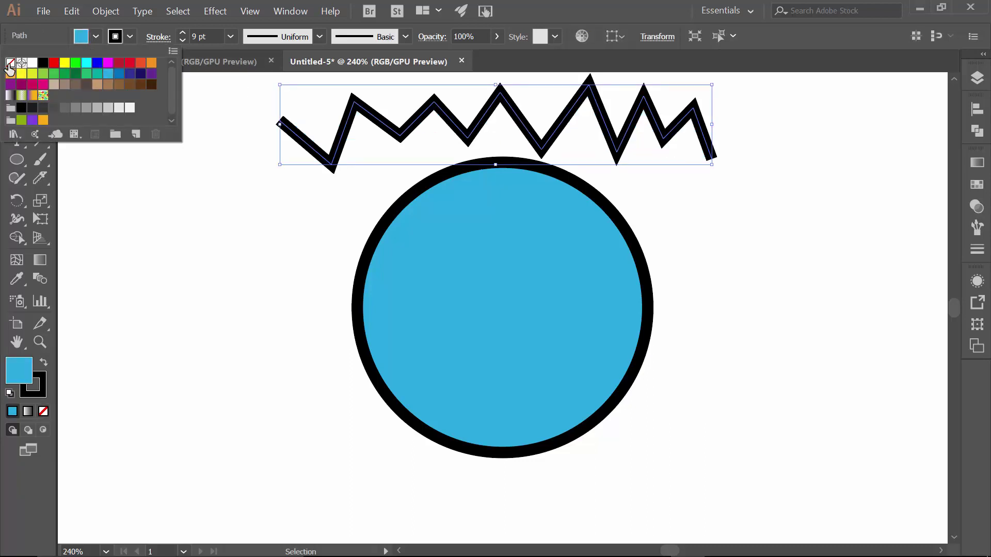
click(217, 178)
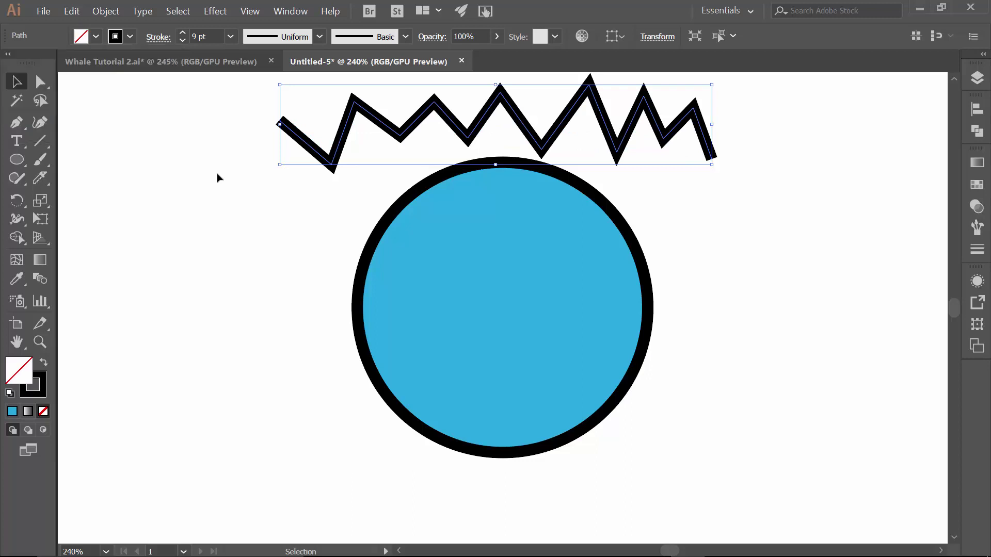
Stretch the circle into a wide horizontal ellipse by its side handles and enlarge it from its upper-right corner
click(459, 278)
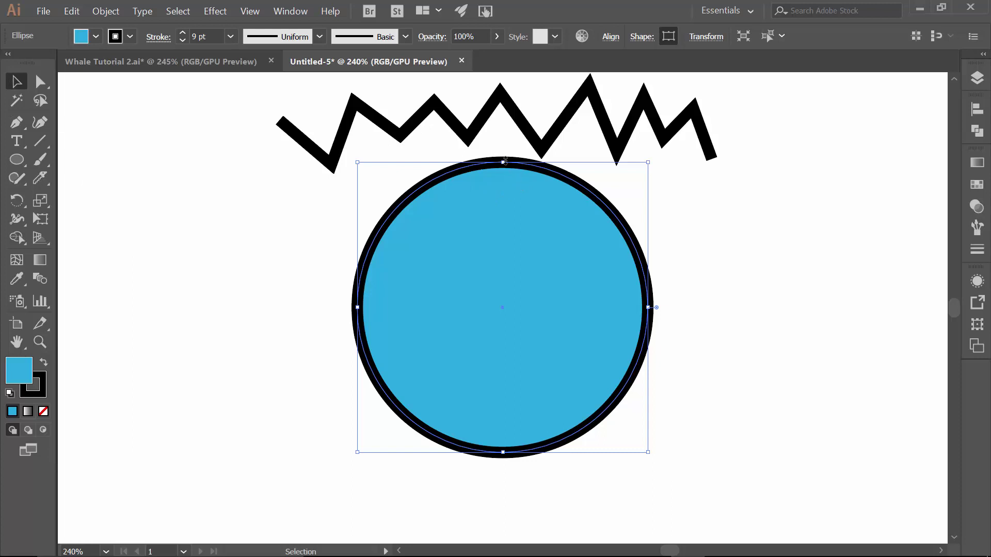
drag(502, 162, 504, 286)
drag(357, 369, 287, 369)
drag(467, 287, 467, 218)
drag(648, 336, 678, 338)
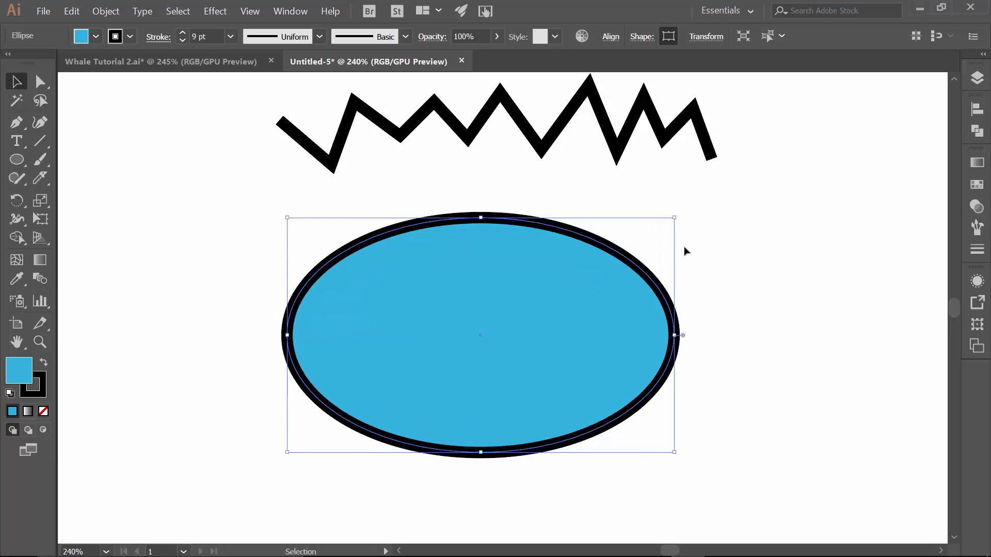
drag(672, 219, 706, 187)
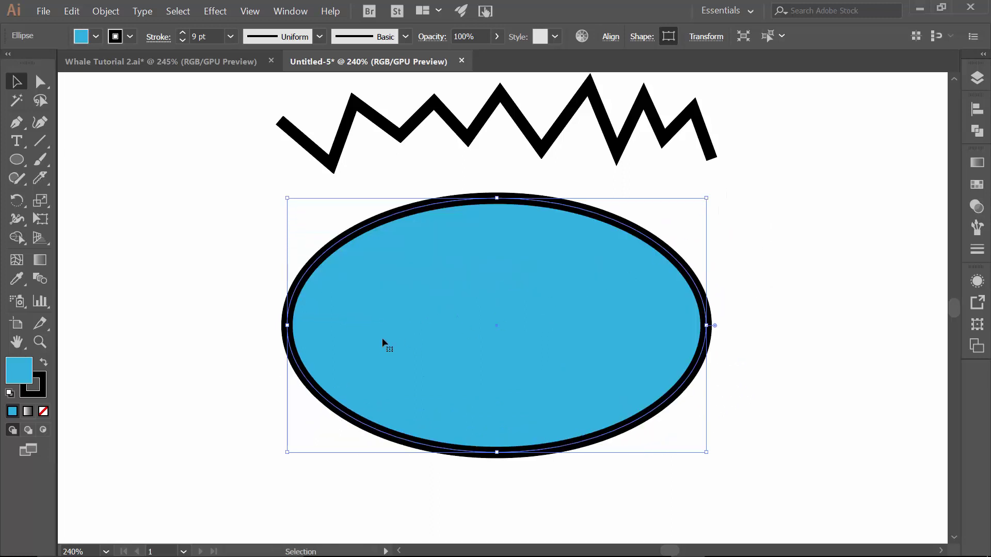
Rotate the ellipse back and forth to a slight clockwise tilt and flatten it from its upper edge
drag(283, 195, 252, 282)
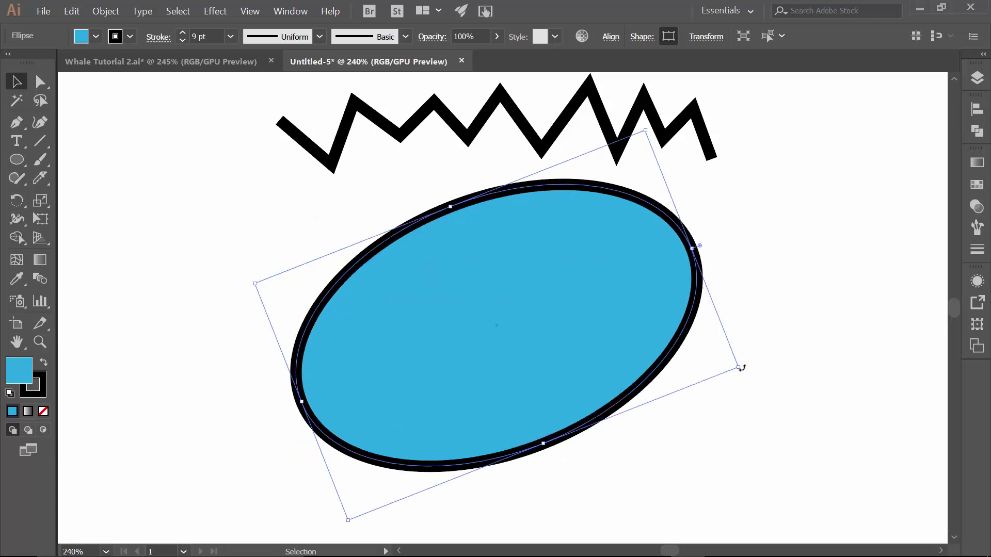
drag(743, 368, 661, 439)
drag(717, 216, 730, 206)
drag(529, 161, 524, 254)
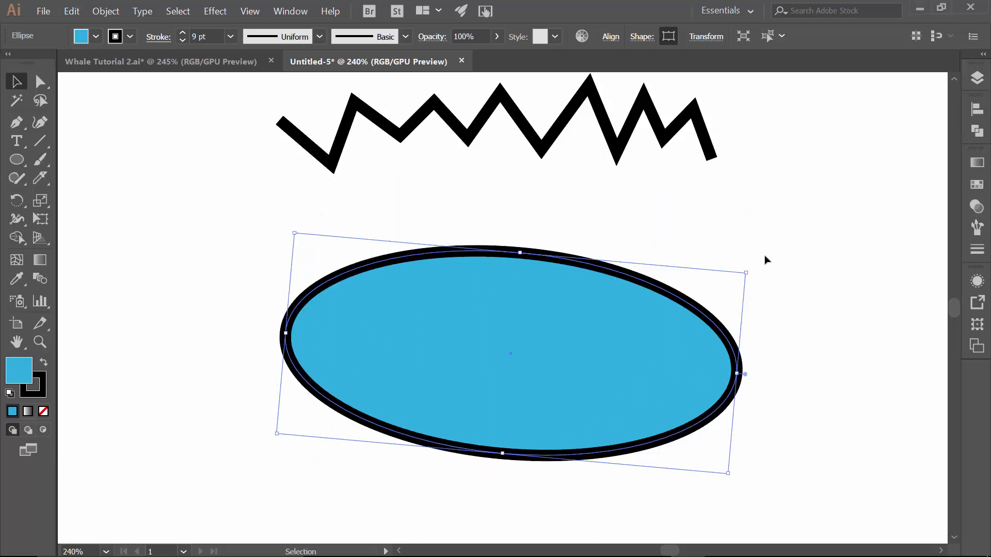
Scale the tilted ellipse proportionally from its upper-right corner, first larger and then smaller, including once about its centre
drag(746, 273, 824, 192)
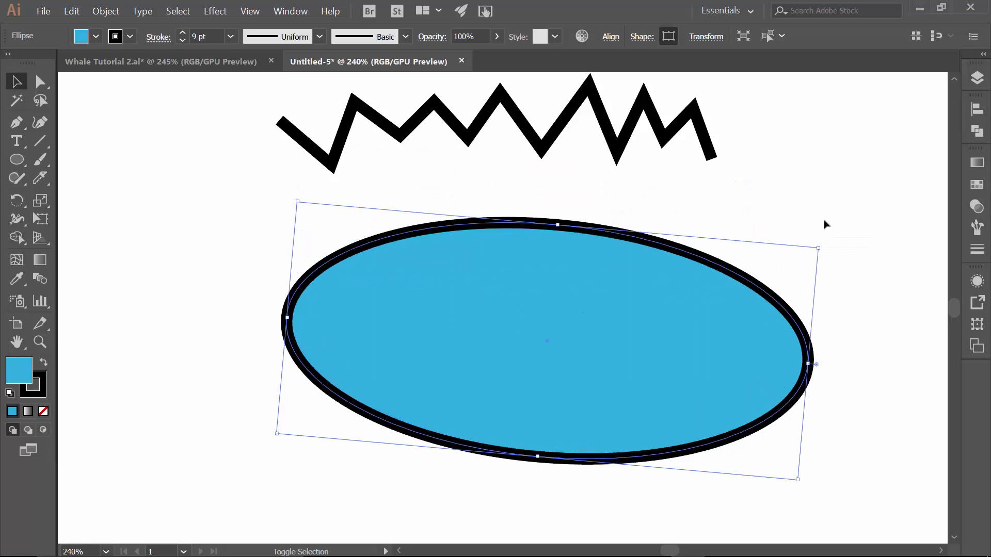
drag(819, 247, 751, 306)
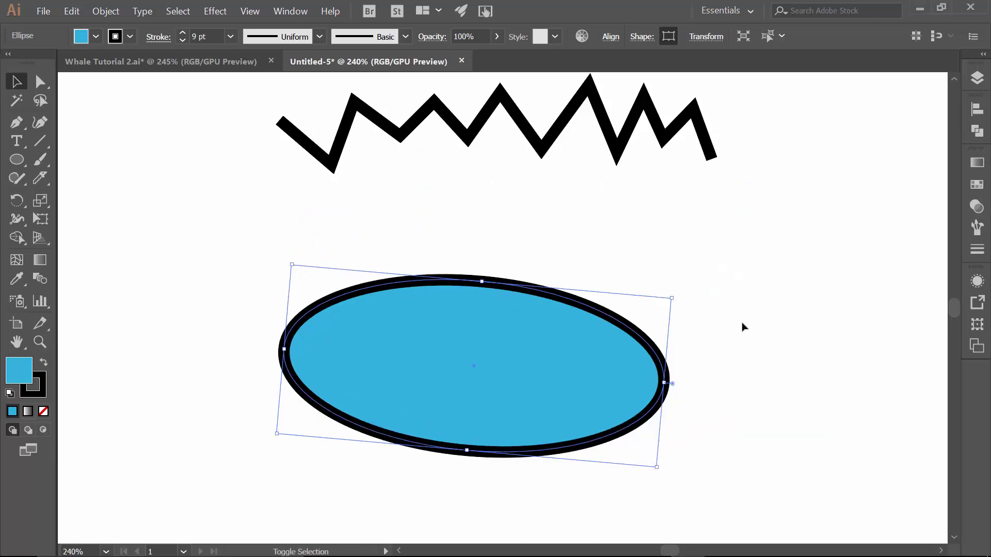
drag(672, 297, 650, 306)
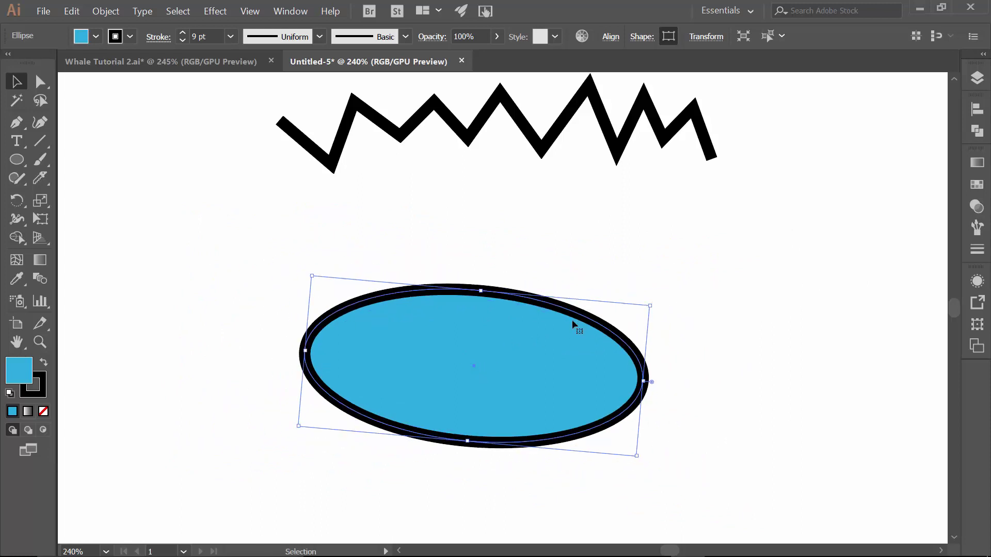
Delete the ellipse and draw a smaller circle from the centre of the canvas below the zigzag
key(Delete)
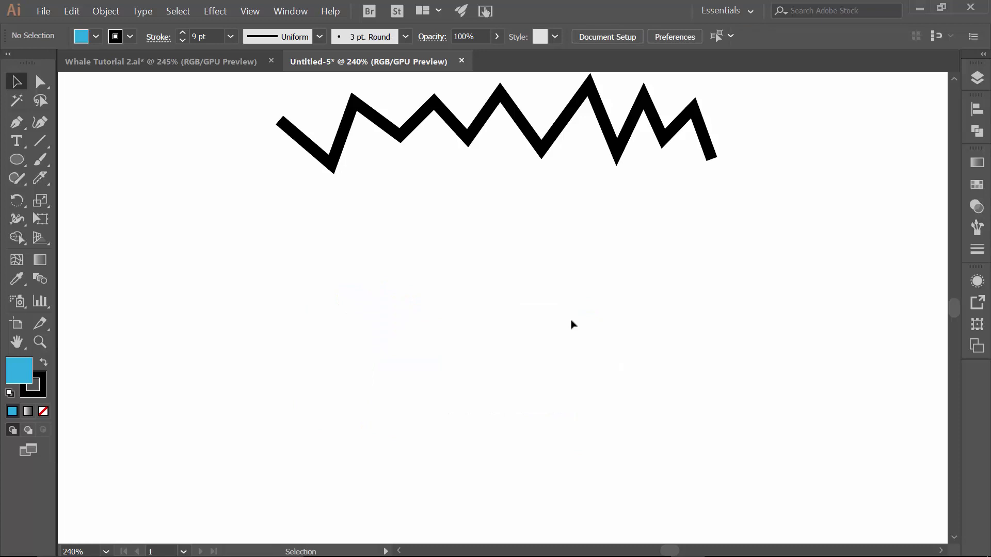
key(l)
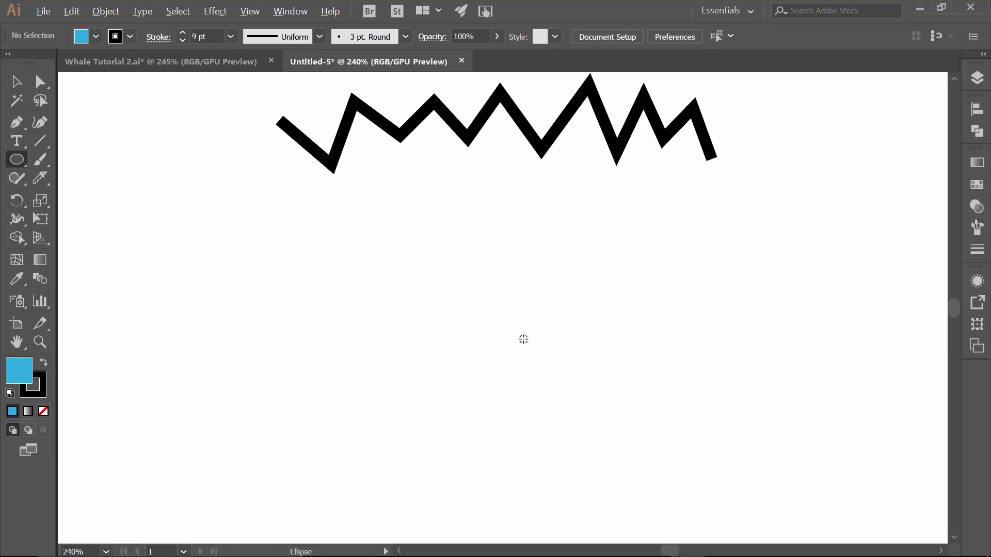
drag(502, 308, 566, 414)
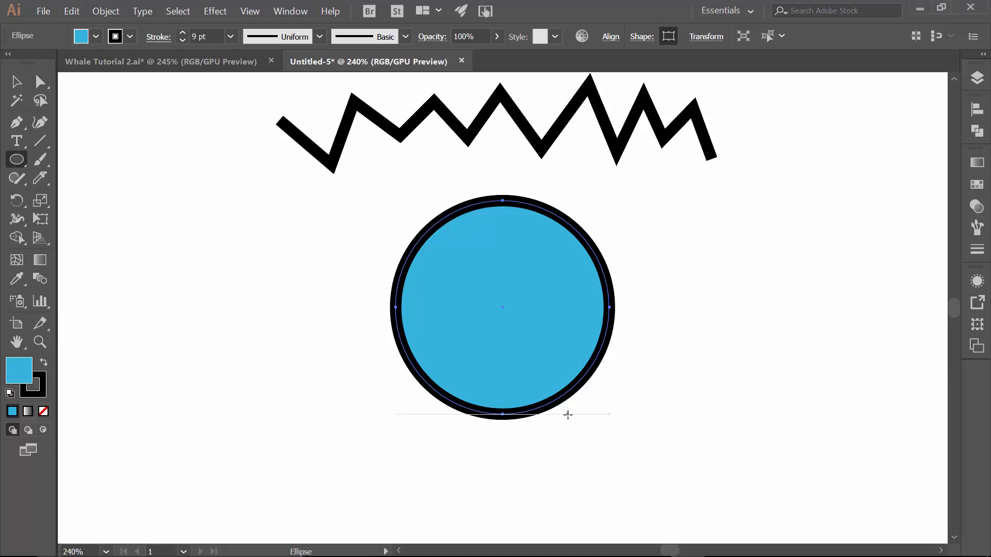
key(v)
click(294, 309)
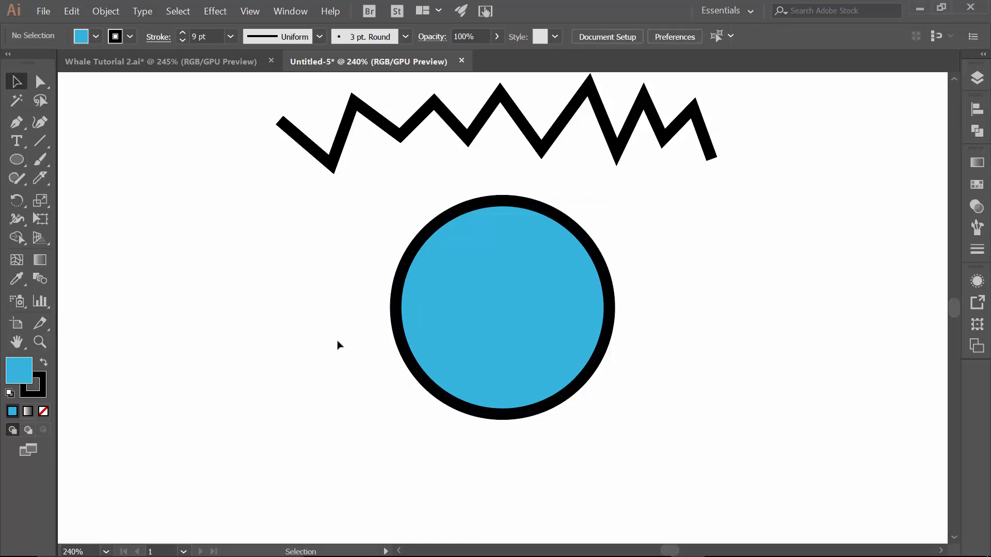
click(546, 382)
click(292, 174)
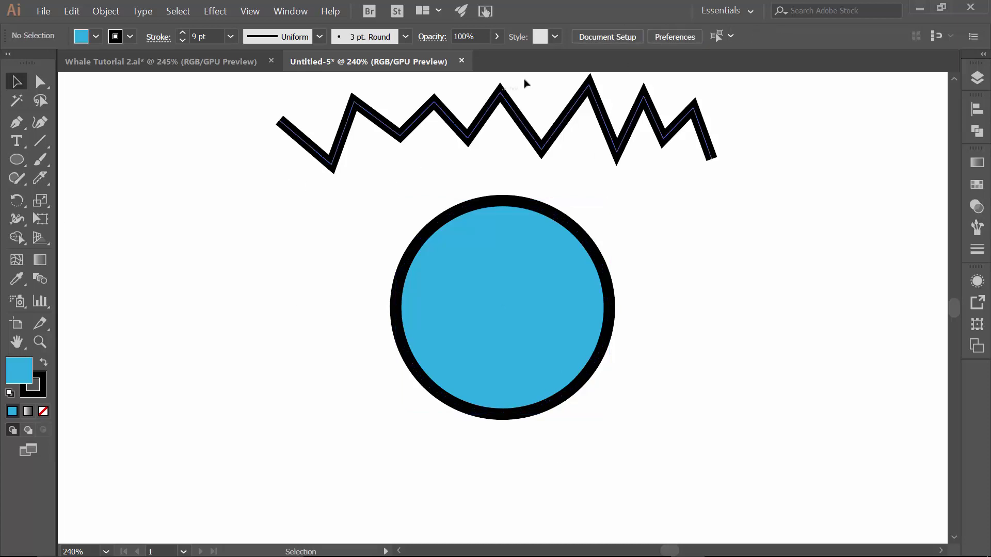
Review the Smart Guides preferences, including the guide colour choices, and cancel without changing them
click(667, 36)
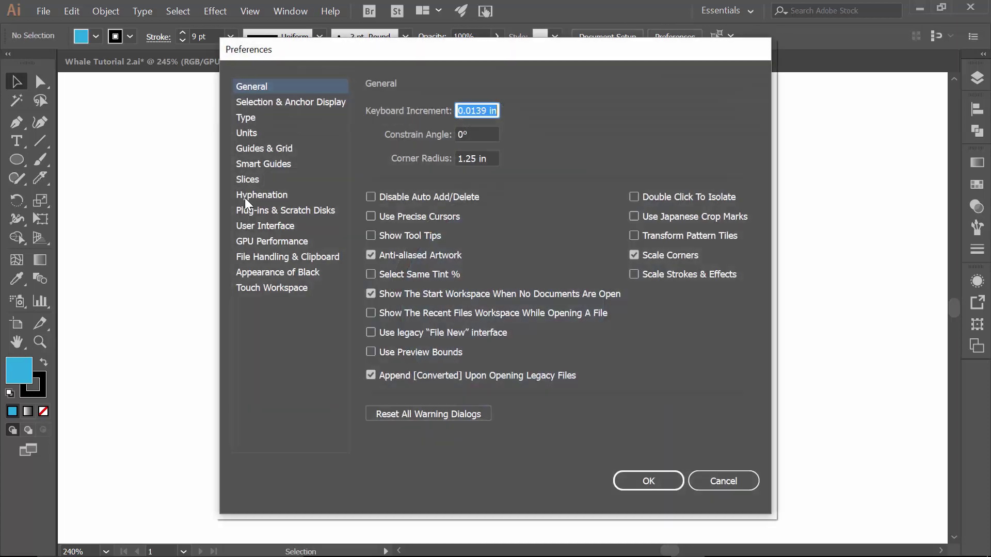
click(259, 163)
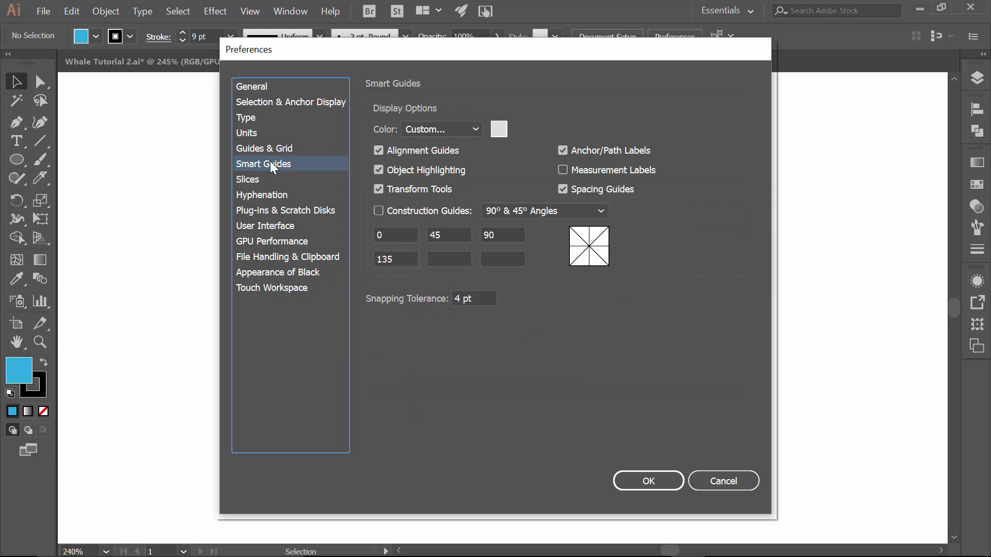
click(498, 130)
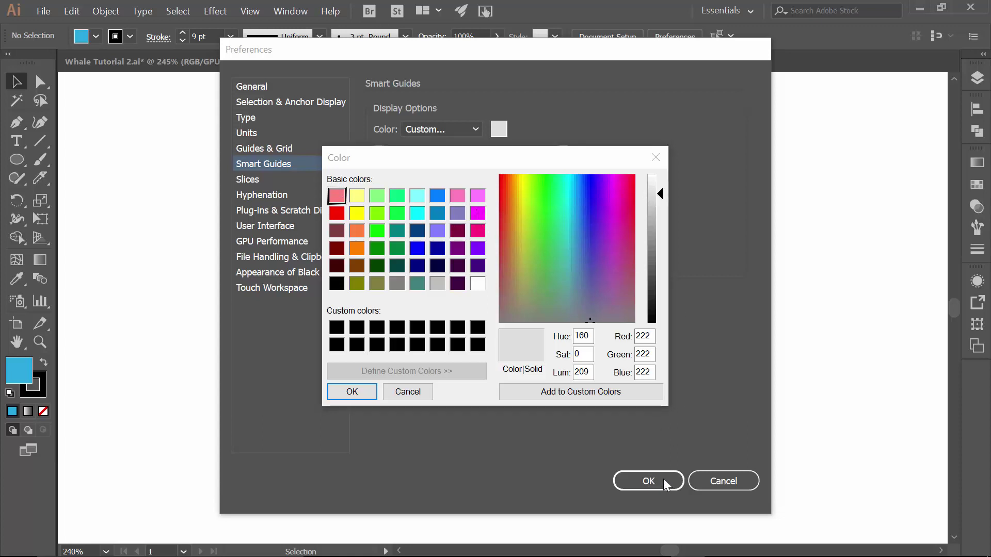
click(403, 392)
click(728, 479)
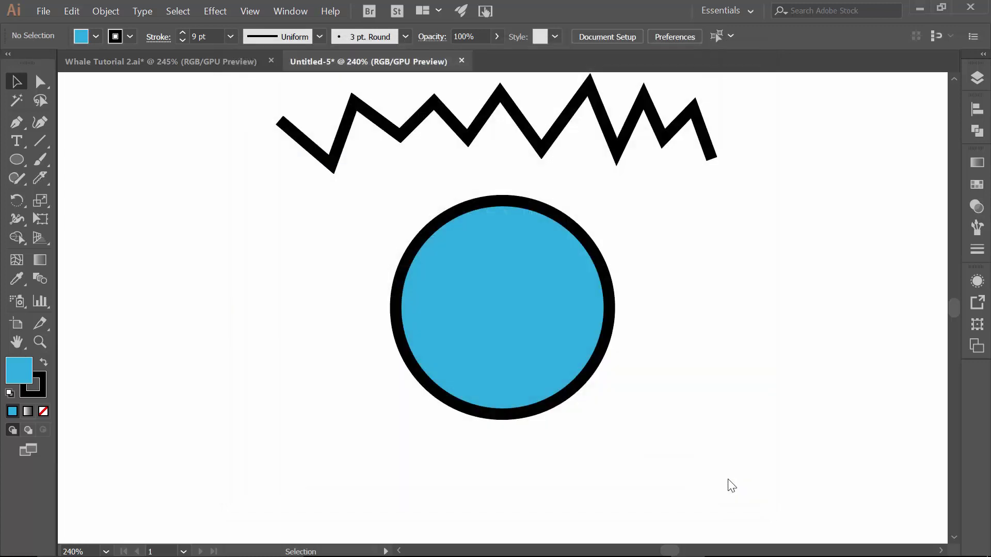
Select the circle's top anchor point with the Direct Selection tool to show its handles, and select a lower corner anchor of the zigzag
click(533, 303)
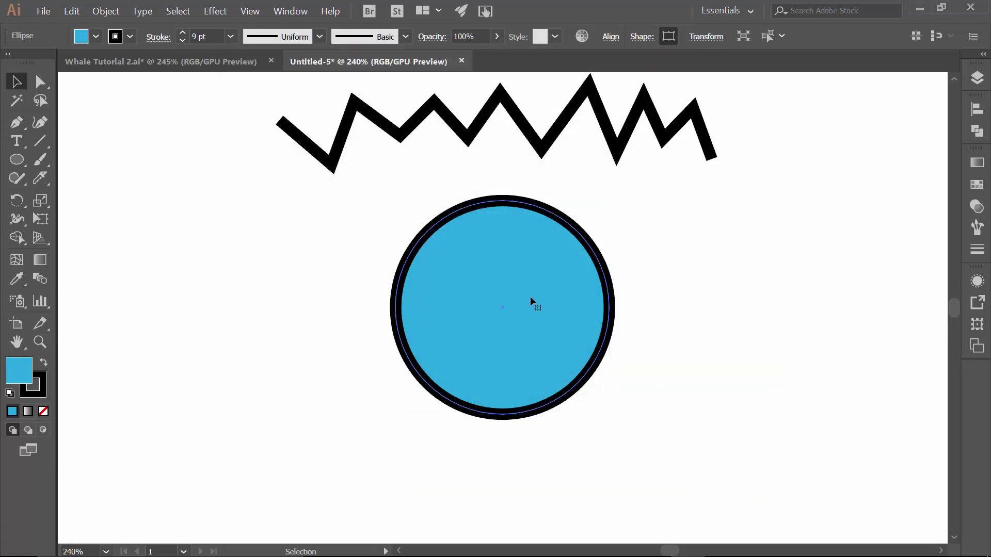
key(z)
drag(487, 198, 539, 250)
key(space)
drag(530, 154, 531, 177)
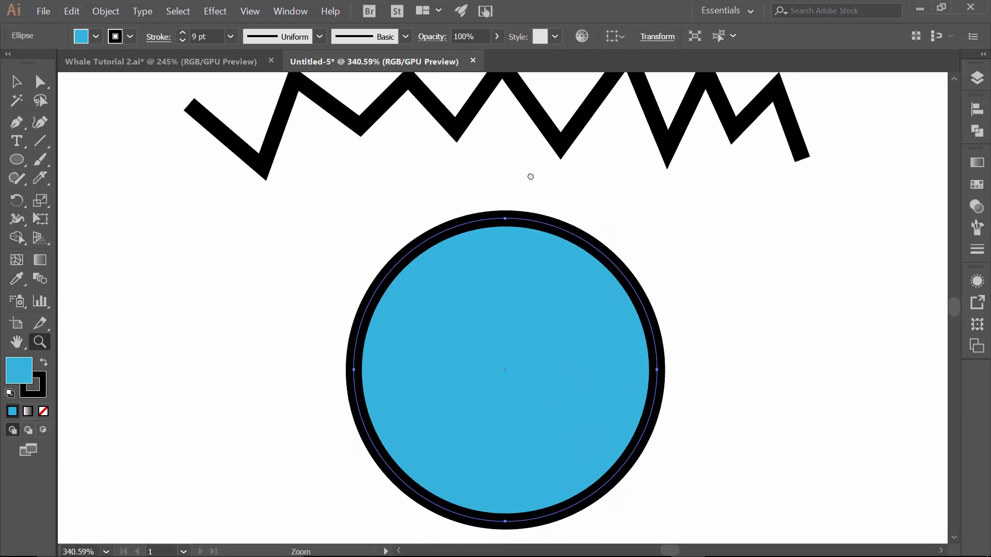
key(a)
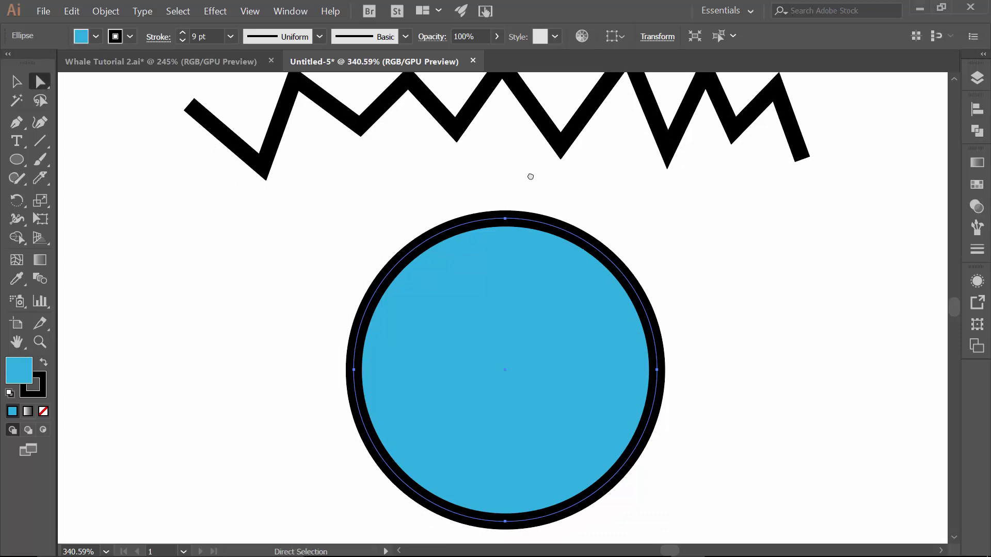
click(505, 219)
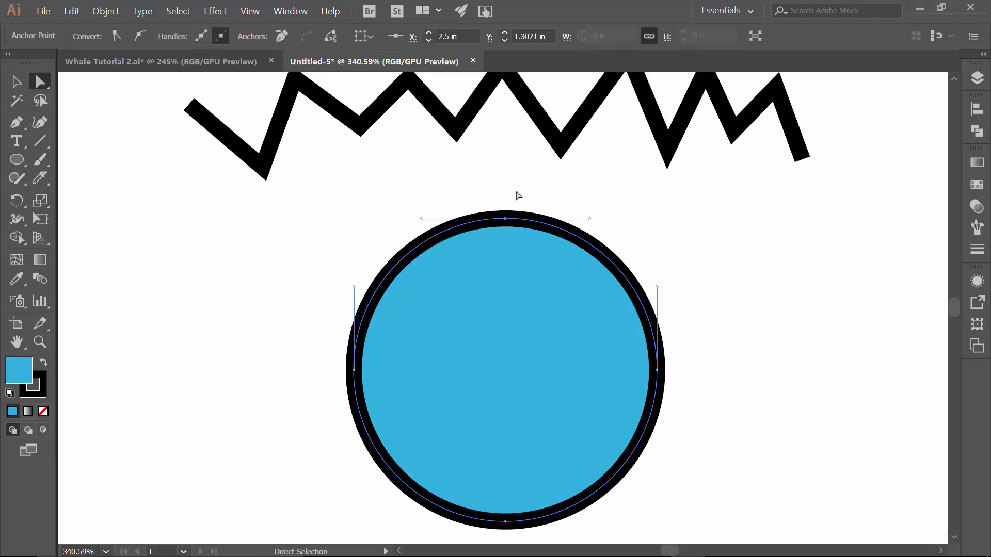
click(560, 146)
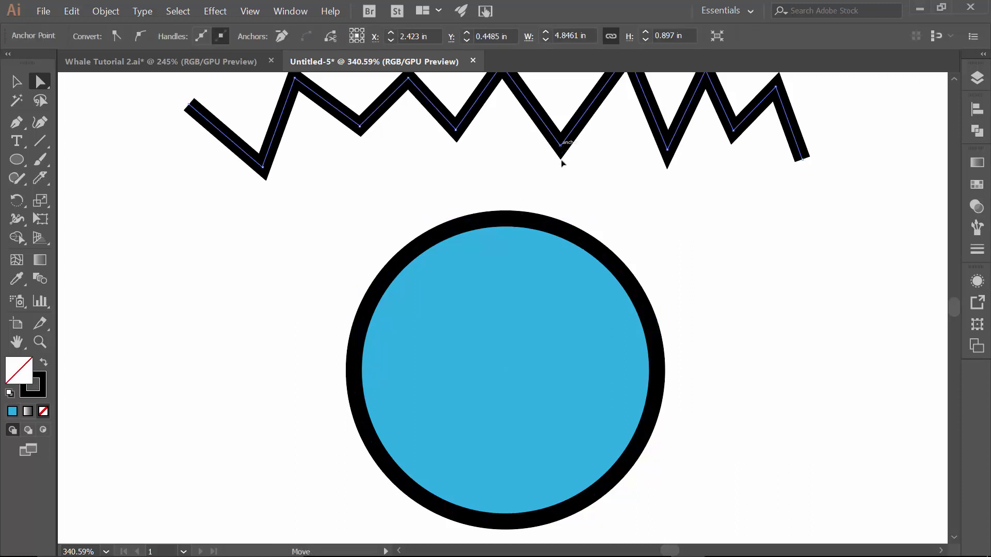
Pull two lower corner anchors of the zigzag further down to deepen those points
drag(561, 148, 560, 174)
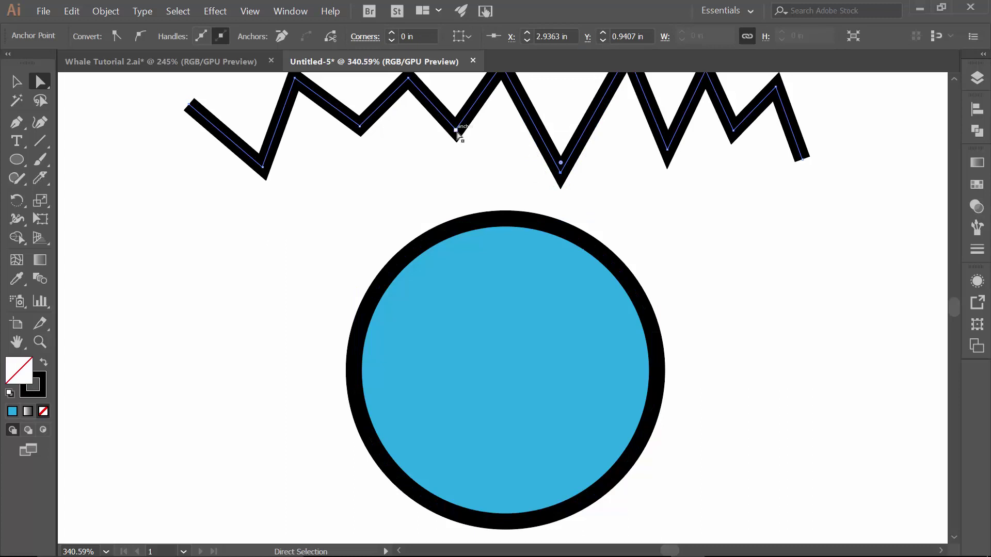
drag(456, 132, 442, 137)
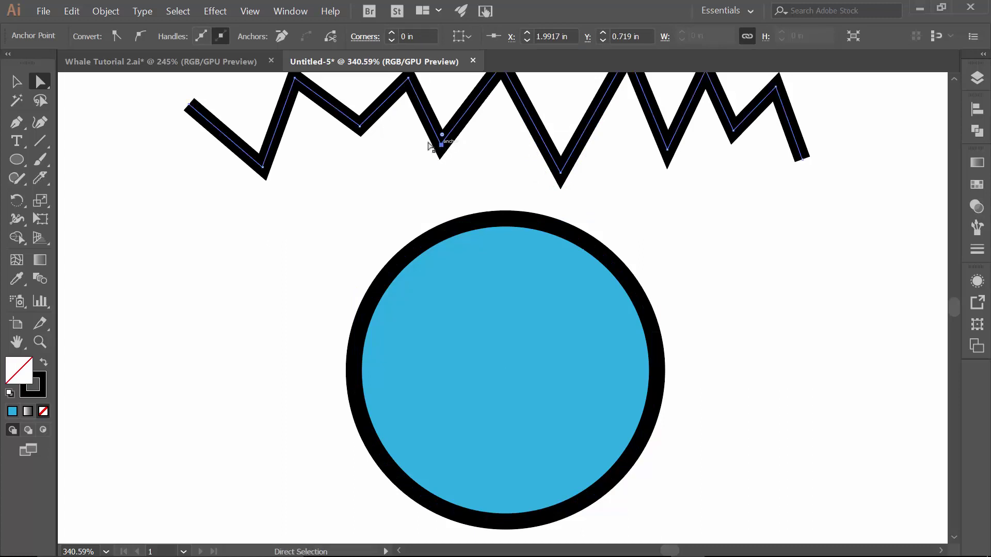
Select the circle's path and its top anchor point with the Direct Selection tool to show the handles, and deselect it
key(space)
drag(520, 136, 511, 110)
click(497, 191)
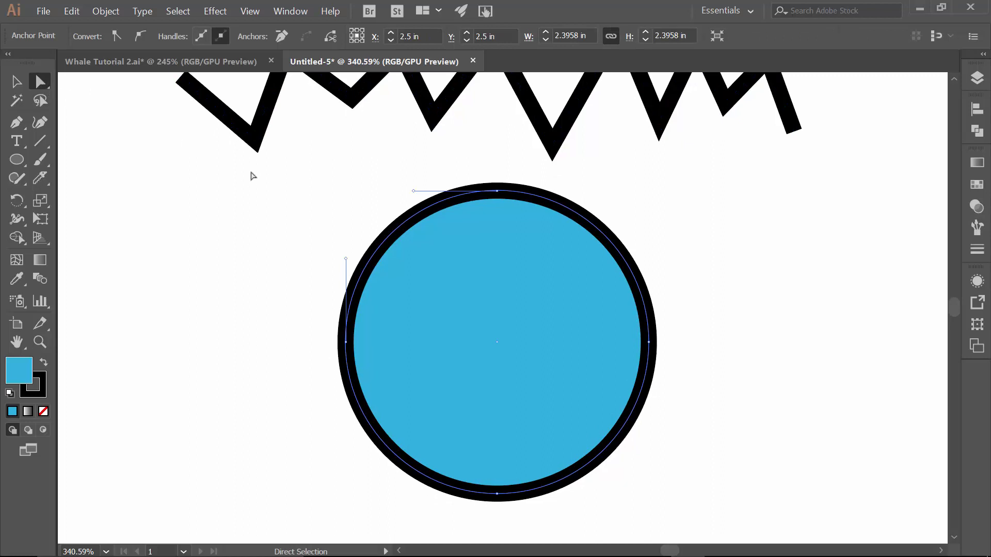
click(497, 191)
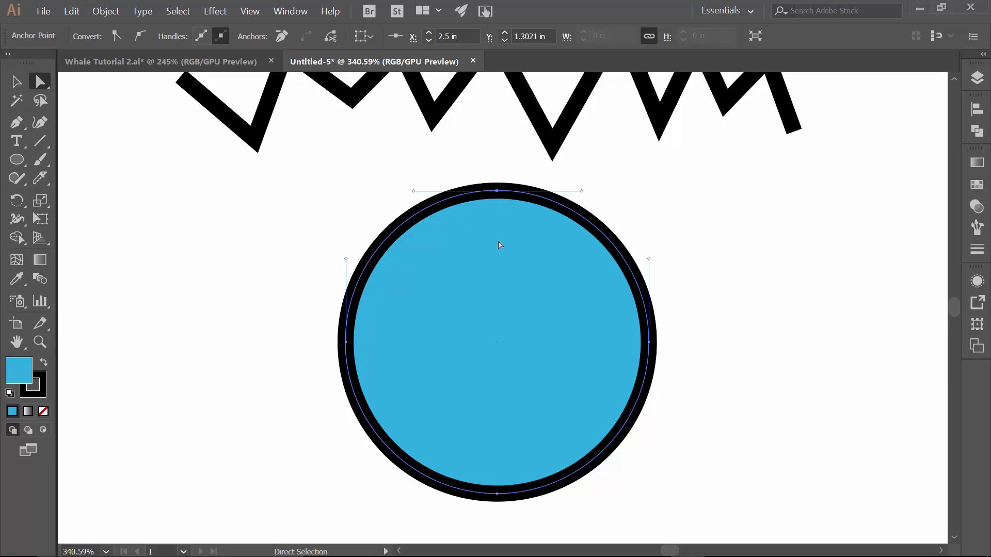
click(687, 231)
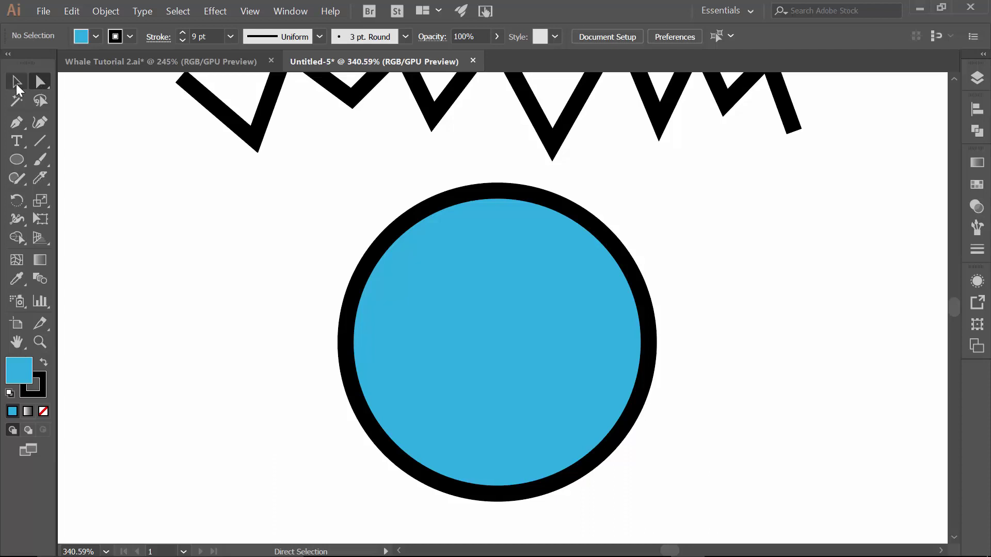
click(493, 191)
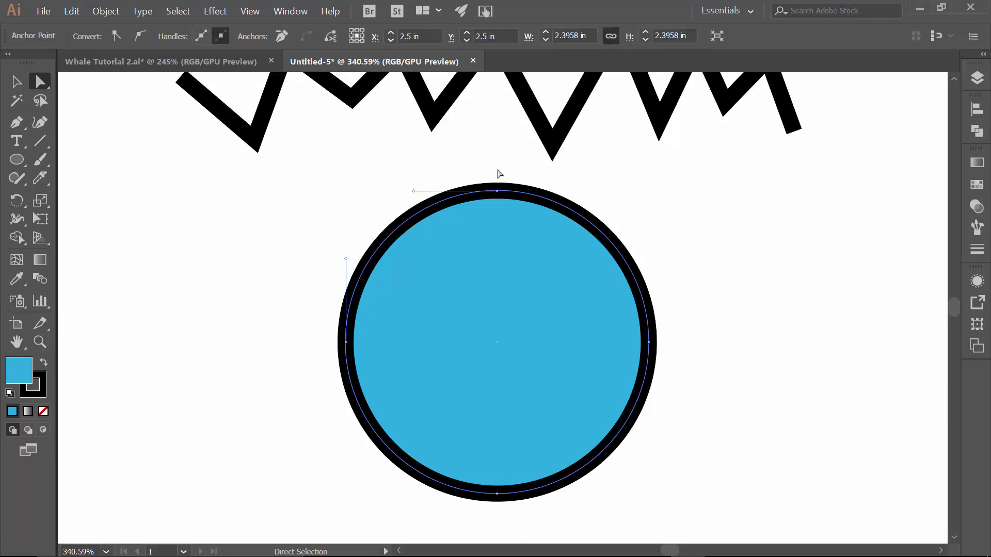
click(499, 174)
Flatten the circle from its top edge to about Y 1.68 in with the Selection tool, and direct-select its top anchor
key(v)
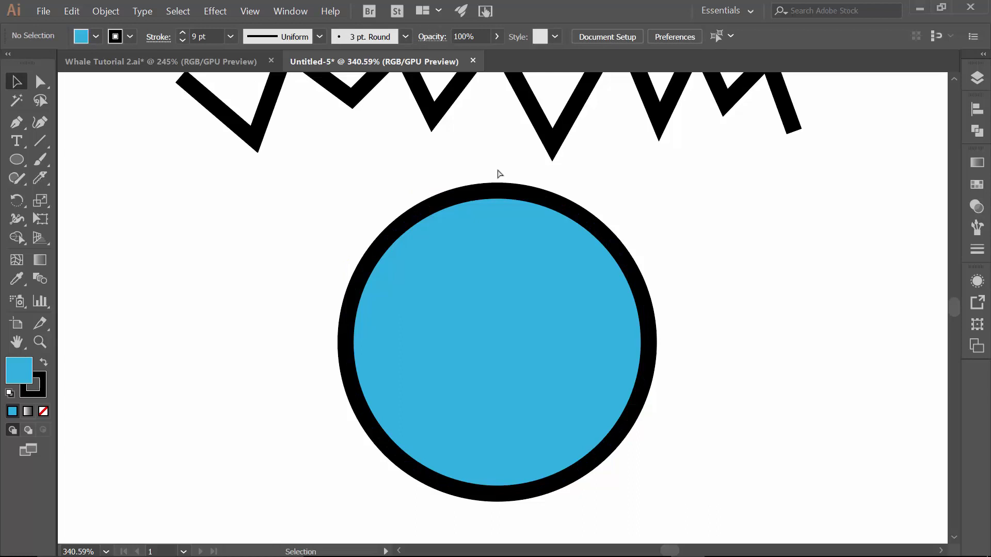
click(498, 191)
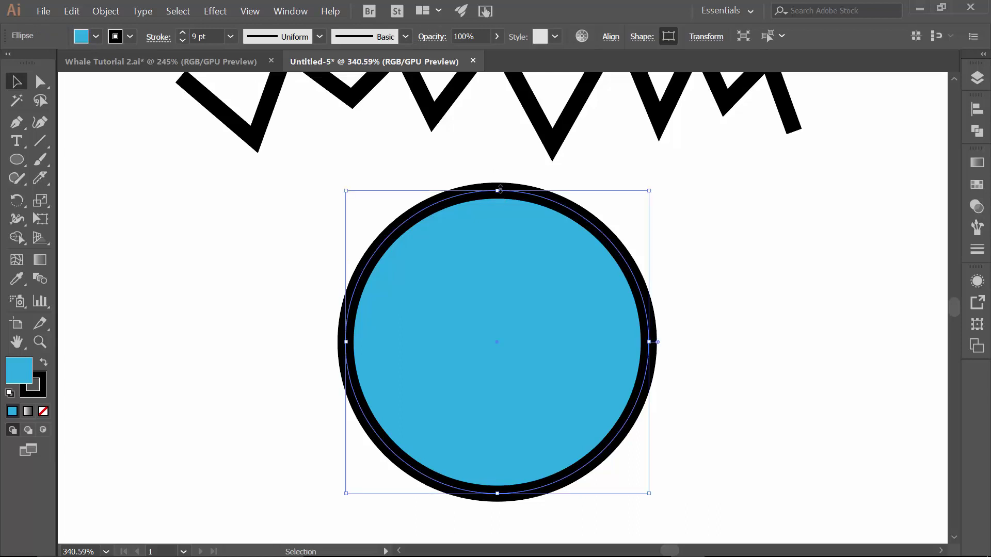
drag(498, 232, 499, 235)
key(a)
click(497, 239)
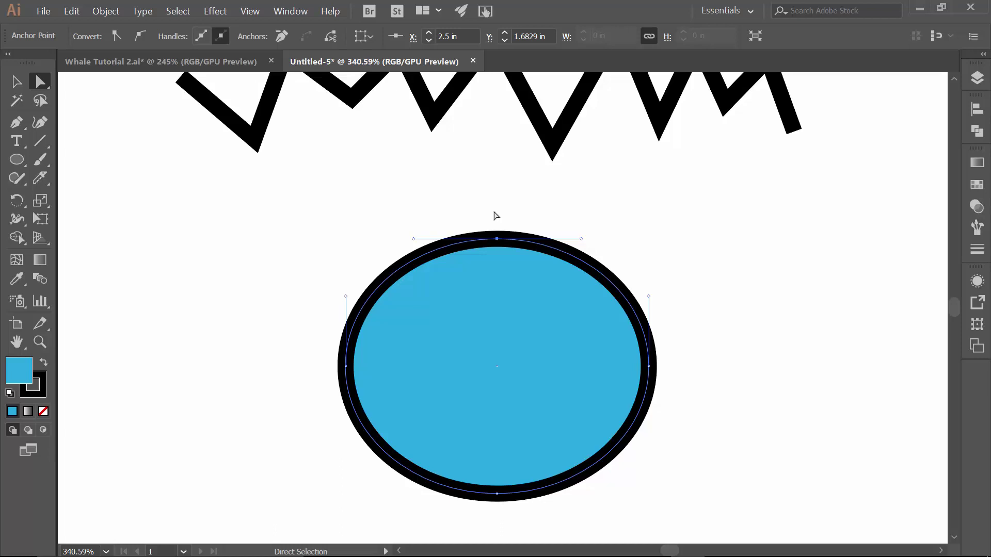
Tilt the ellipse's top anchor by raising its left handle, and move the anchor slightly down and to the left
key(z)
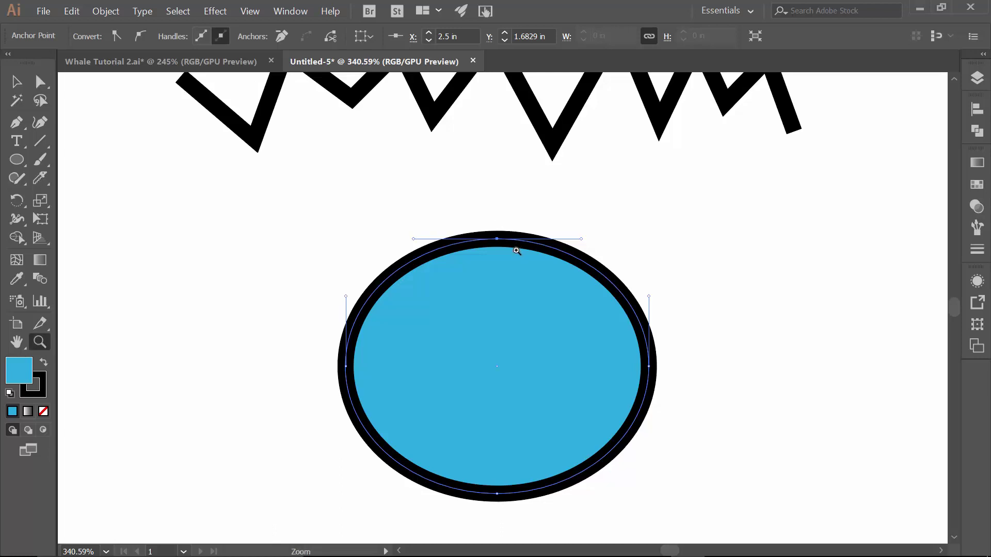
drag(476, 233, 606, 188)
key(space)
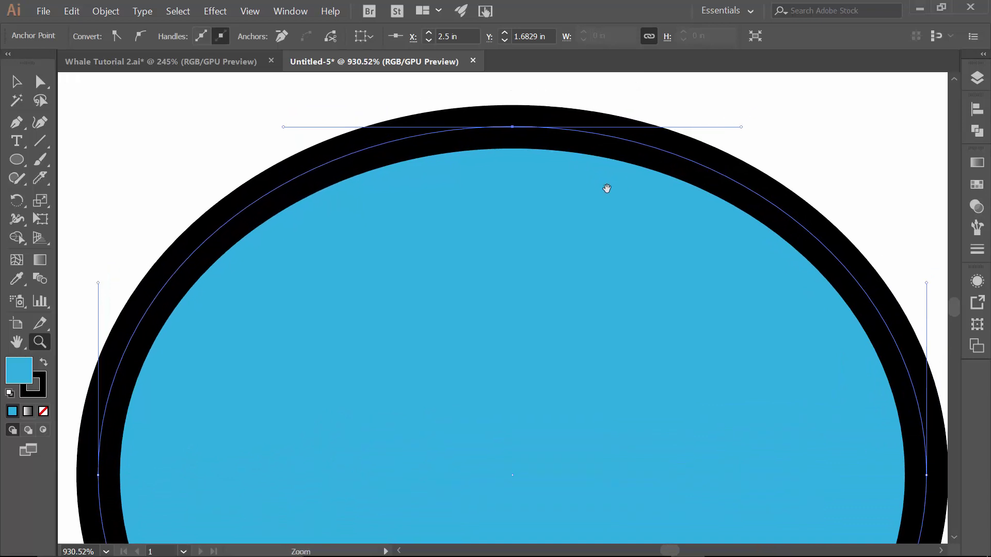
key(a)
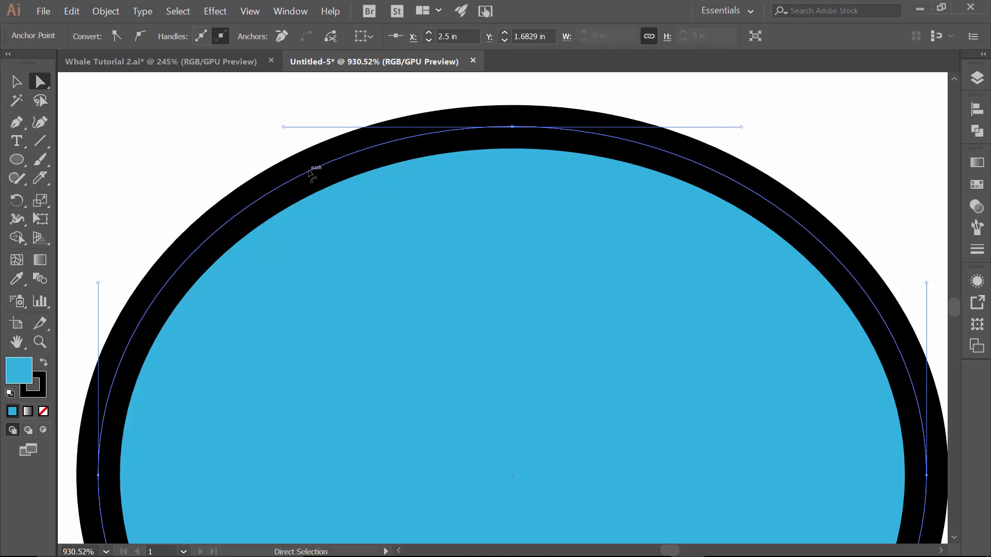
drag(375, 192, 367, 192)
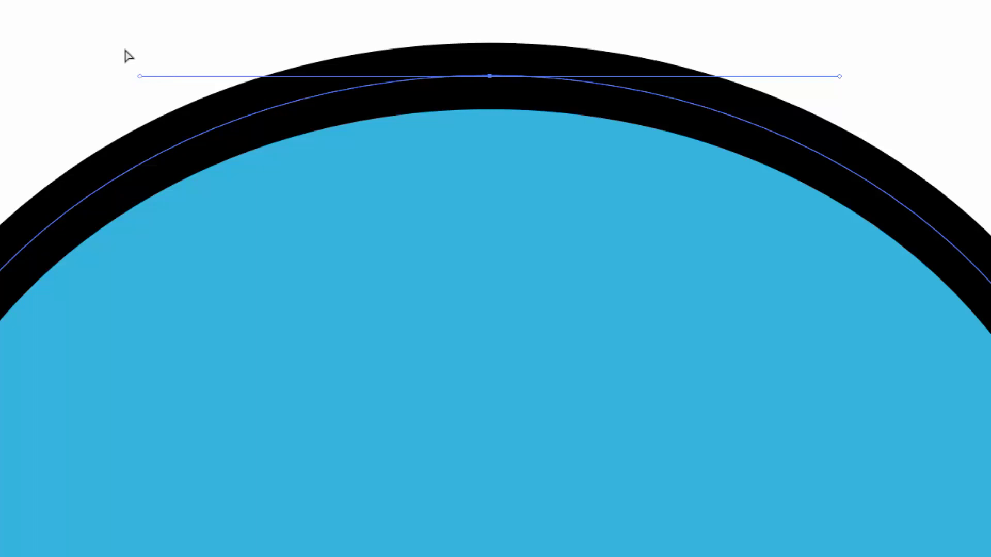
drag(138, 73, 138, 37)
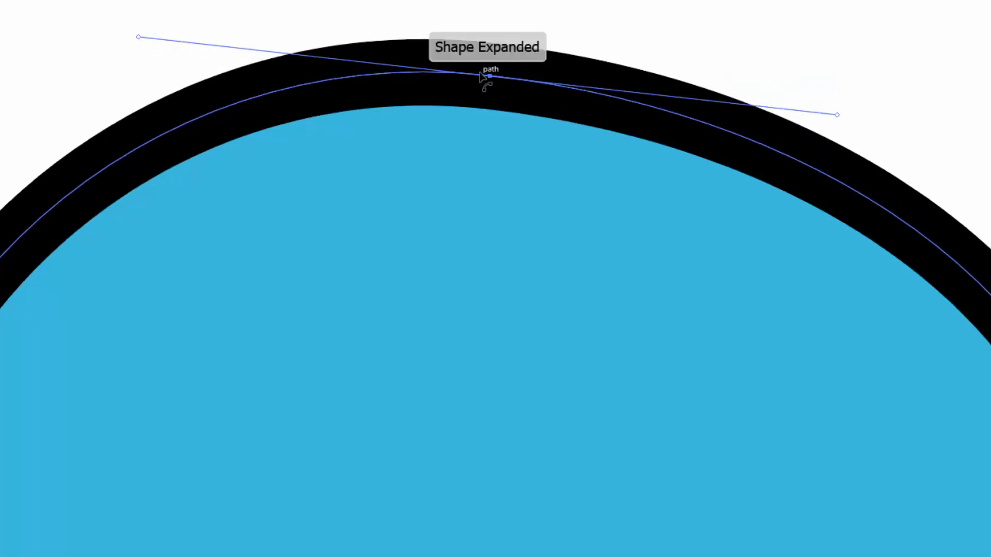
drag(490, 76, 463, 152)
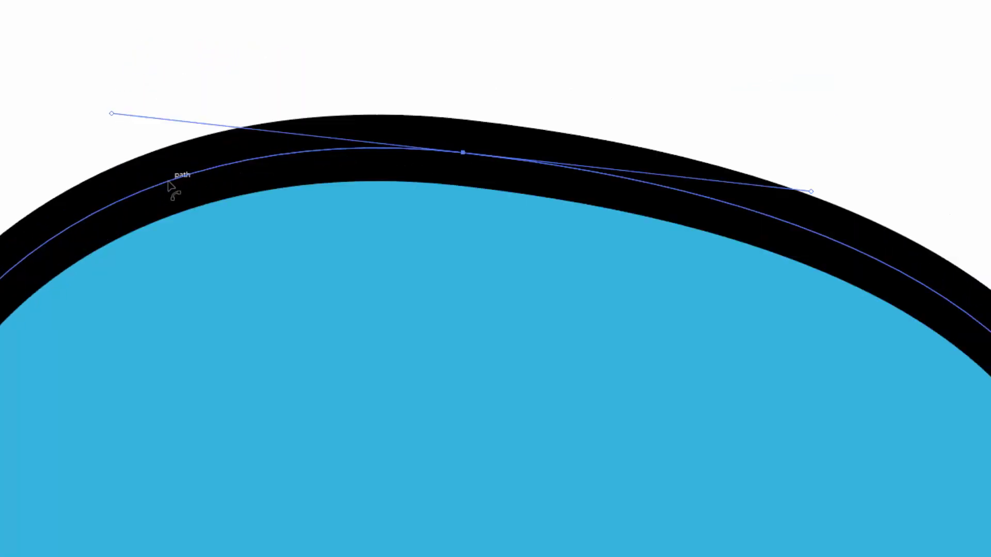
Swing the top anchor's left and right handles up and down to reshape the curve on both sides
drag(171, 185, 154, 164)
drag(74, 84, 173, 62)
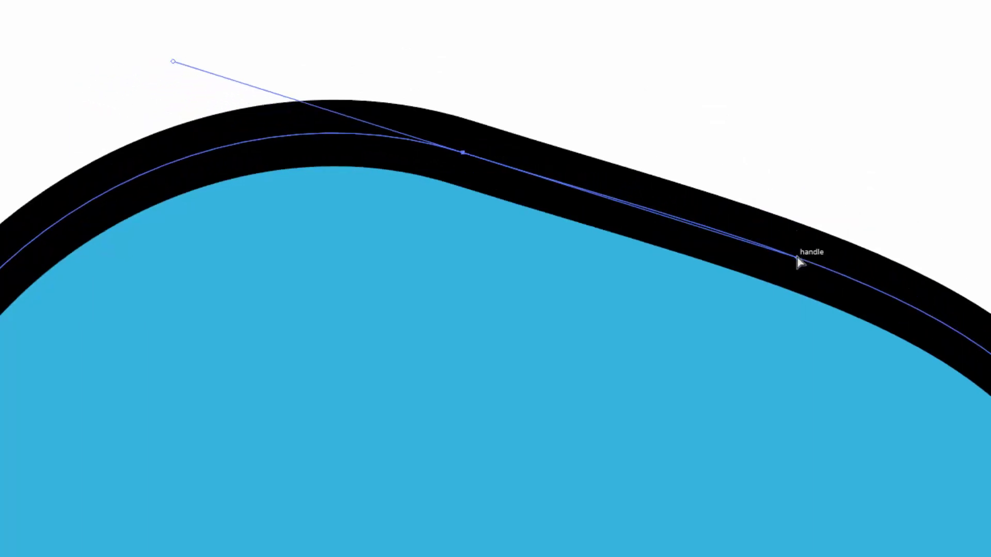
drag(793, 253, 913, 97)
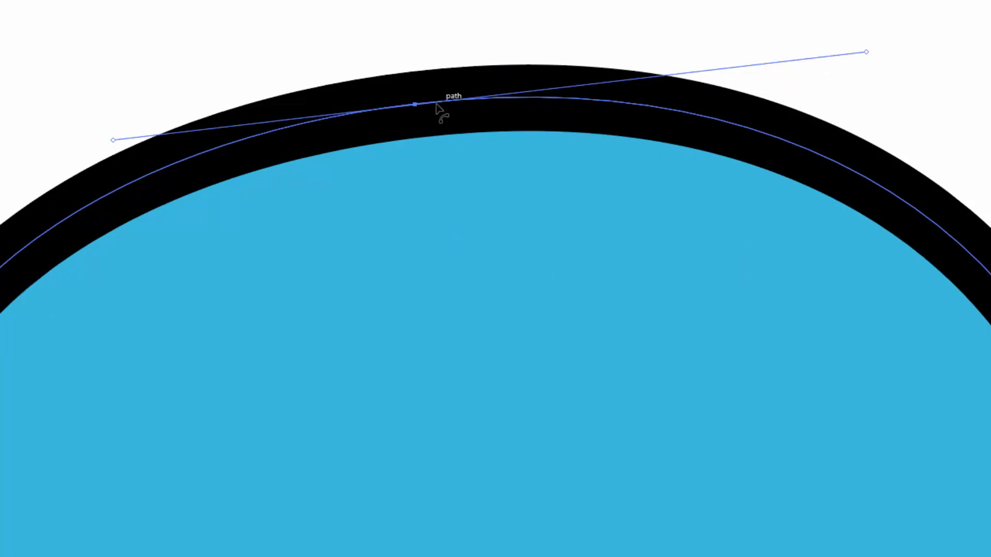
drag(426, 105, 455, 206)
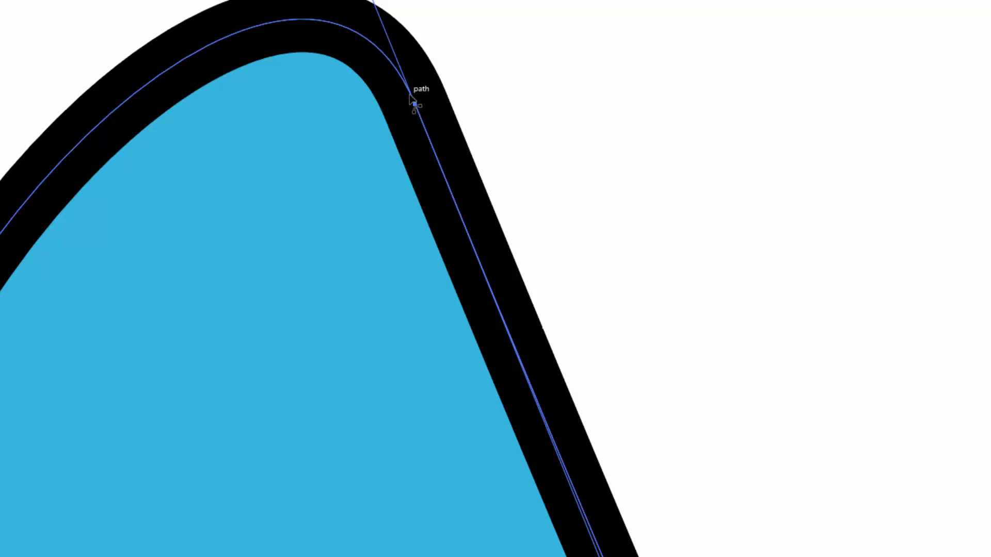
Convert the top anchor to a sharp corner with the Anchor Point tool, and pull new smooth handles out of it
drag(410, 96, 416, 169)
mouse_move(416, 105)
mouse_down()
mouse_move(466, 146)
mouse_move(421, 108)
mouse_move(421, 125)
mouse_move(416, 107)
mouse_up()
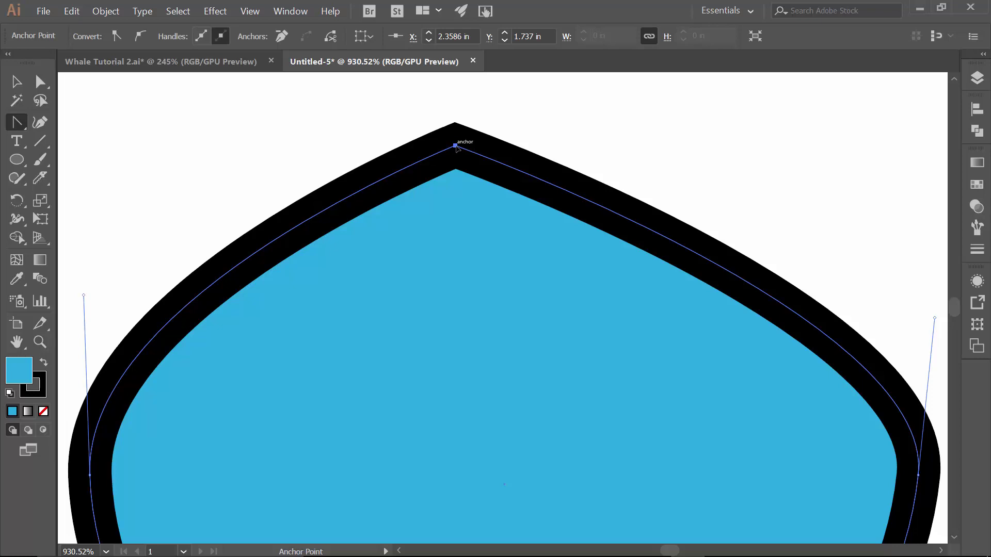
drag(456, 147, 578, 135)
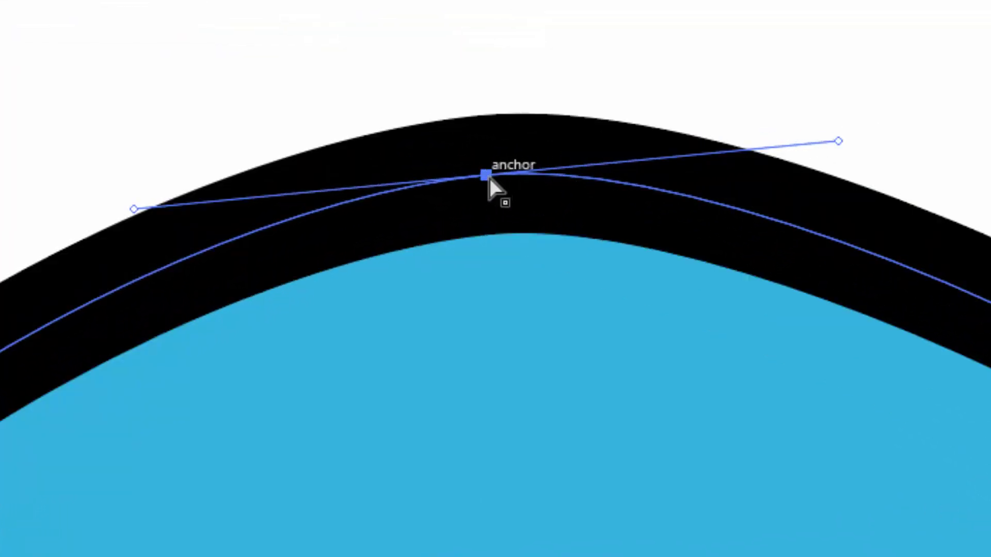
Move the smooth top anchor down and raise its left handle, undoing the last curve adjustment
drag(486, 176, 517, 326)
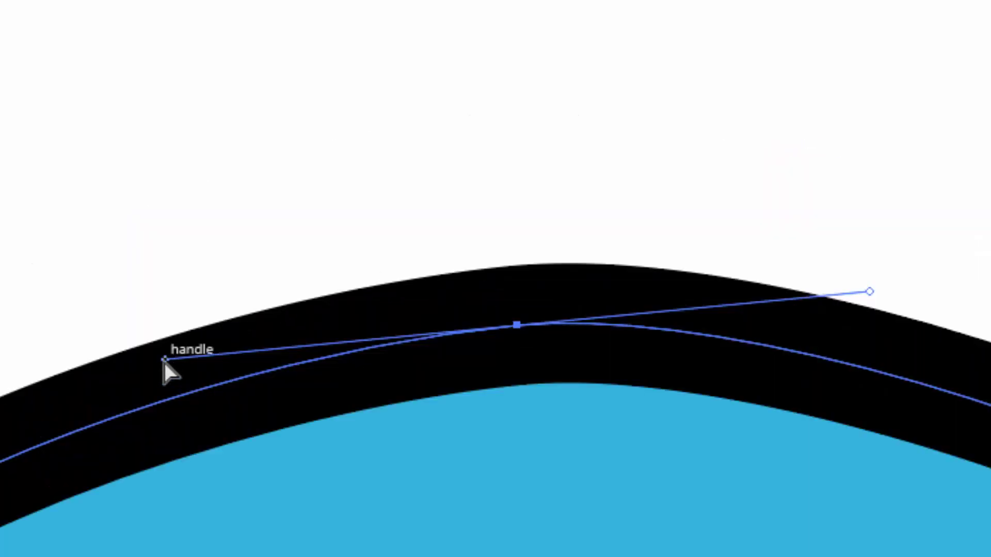
drag(199, 342, 310, 241)
drag(247, 87, 199, 53)
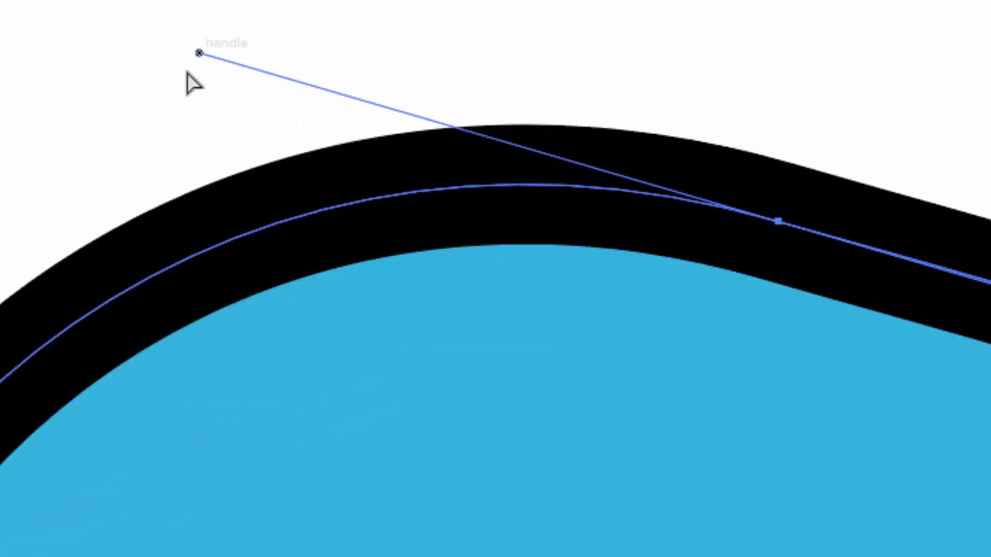
mouse_move(129, 309)
mouse_down()
mouse_move(234, 403)
mouse_move(131, 329)
mouse_move(66, 265)
mouse_move(129, 334)
mouse_up()
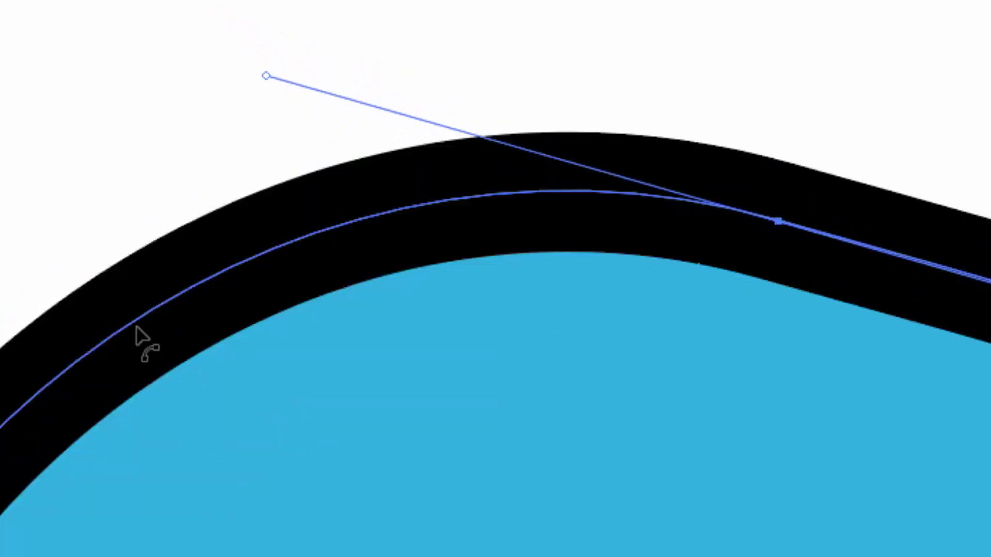
key(ctrl+z)
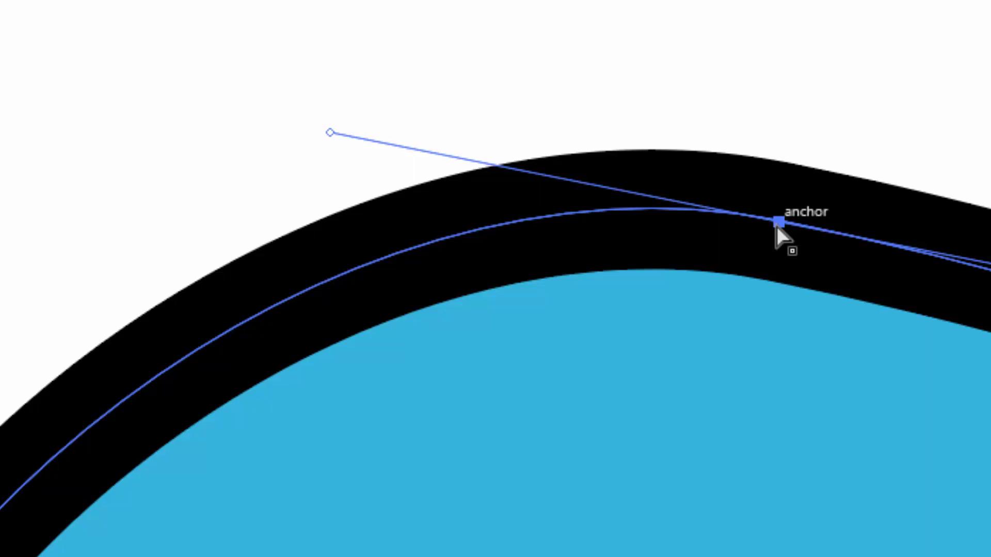
Raise the top anchor, try swinging its handles around to fold the curve, and undo the swing
drag(776, 227, 821, 96)
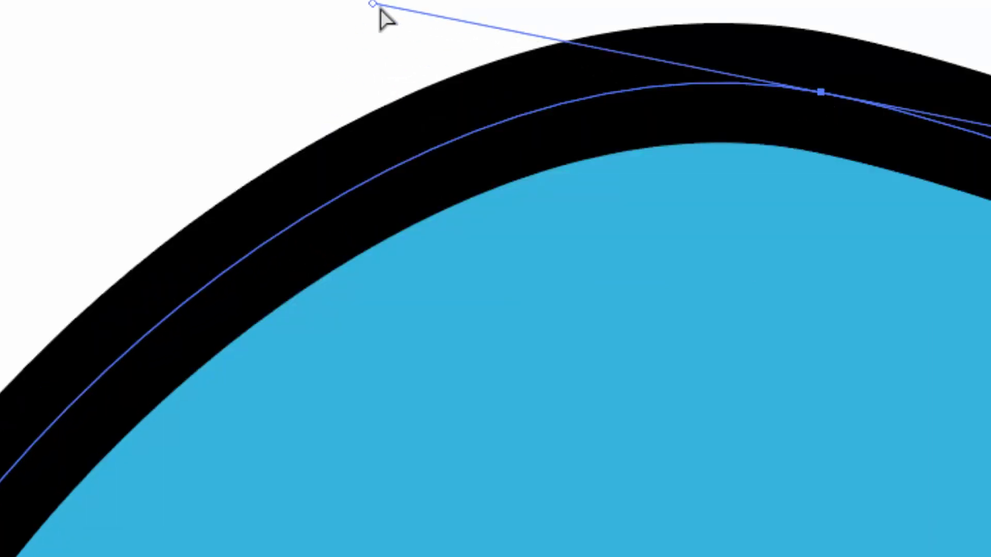
mouse_move(372, 4)
mouse_down()
mouse_move(396, 24)
mouse_move(384, 52)
mouse_move(273, 94)
mouse_up()
mouse_move(745, 104)
mouse_down()
mouse_move(723, 88)
mouse_move(779, 107)
mouse_move(857, 47)
mouse_up()
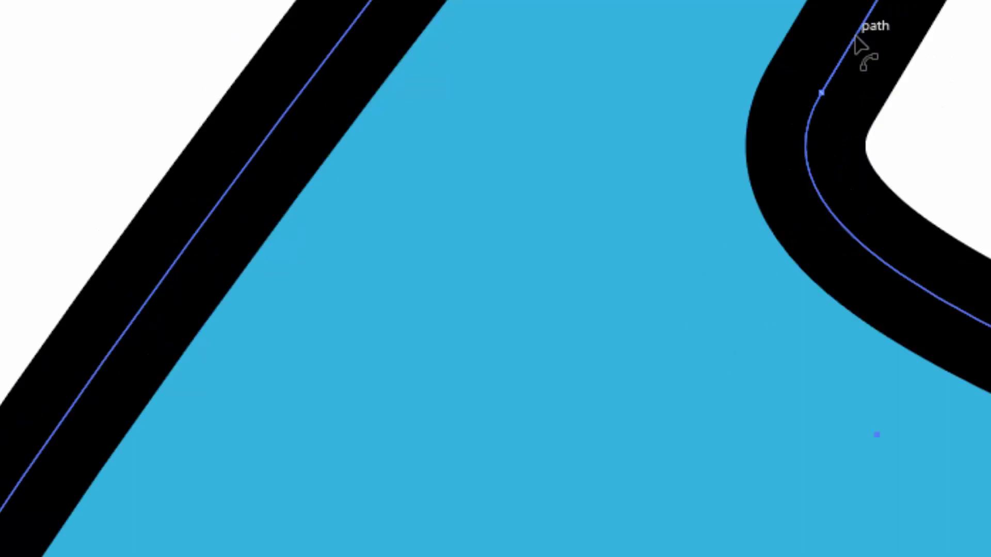
key(ctrl+z)
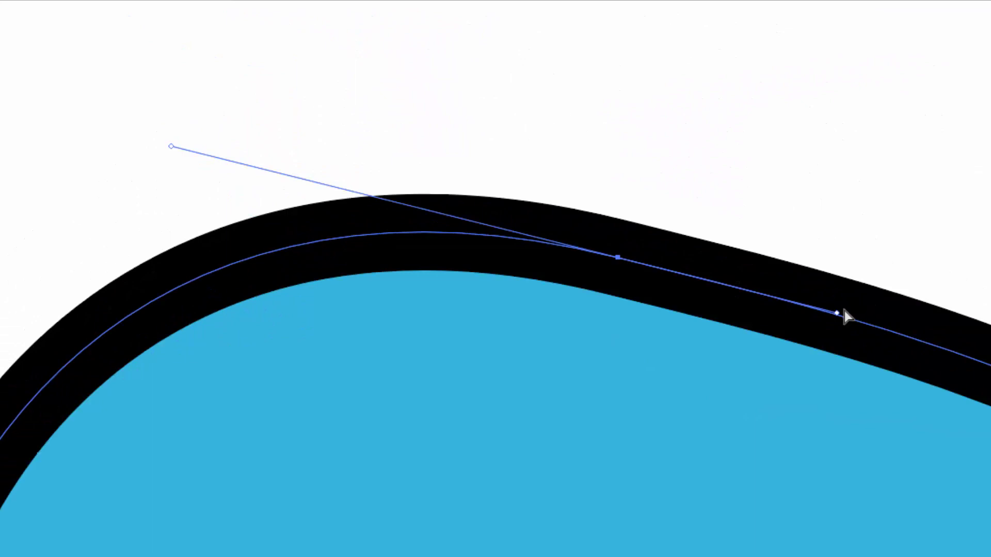
Lengthen and level the top anchor's right handle, and shift the anchor up and back down
drag(840, 314, 925, 266)
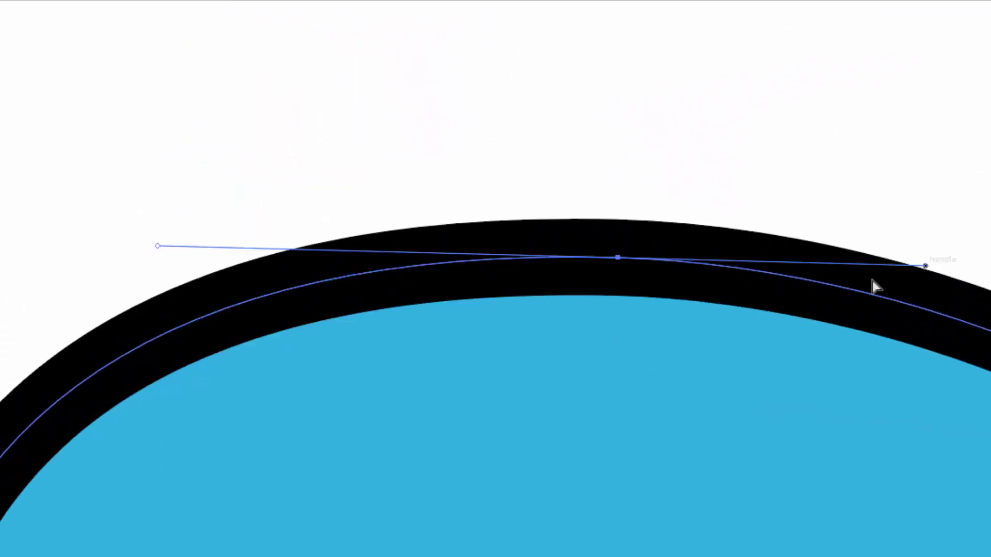
drag(617, 258, 617, 183)
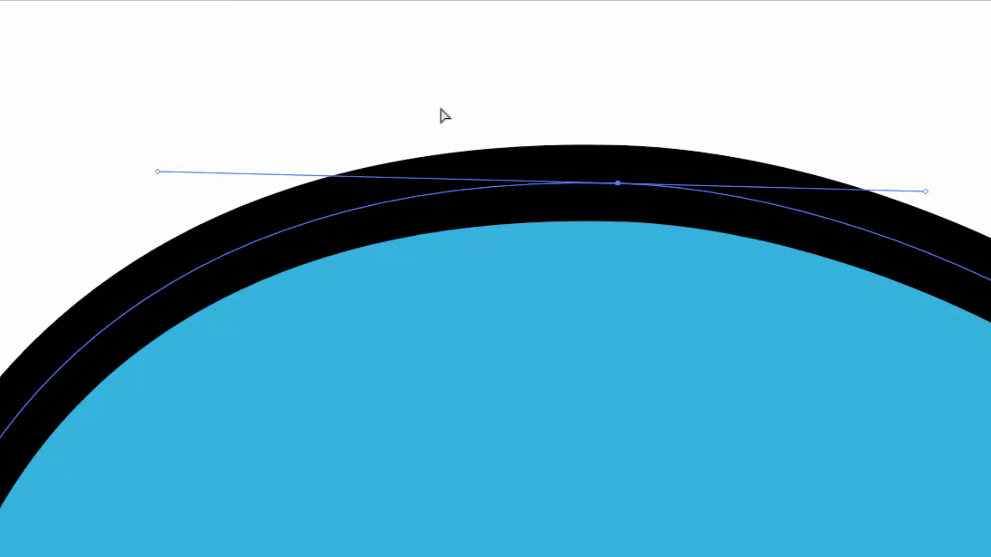
drag(617, 183, 601, 257)
Extend the top anchor's left handle up and outward, and move the anchor to the right with a shorter right handle
drag(141, 247, 37, 122)
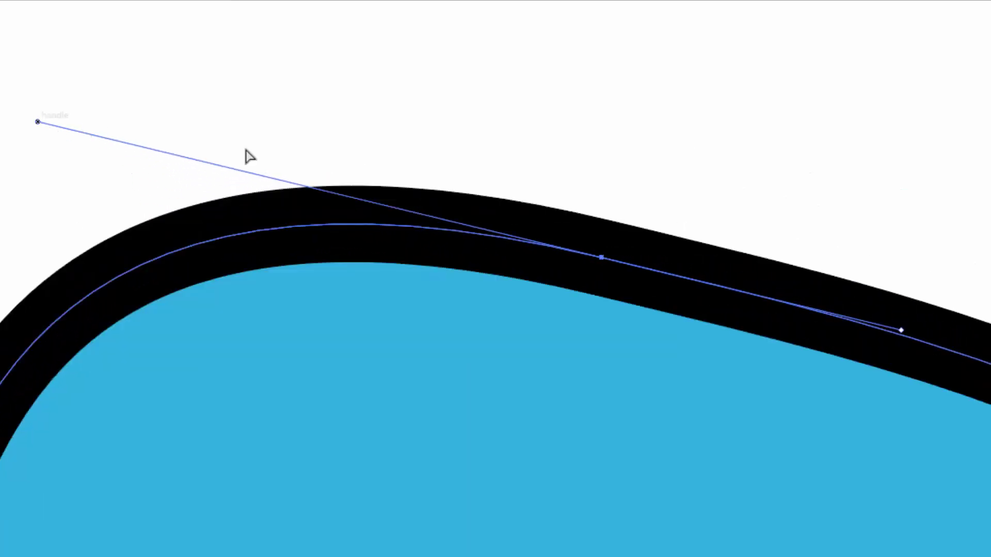
drag(604, 258, 702, 239)
click(714, 207)
click(700, 242)
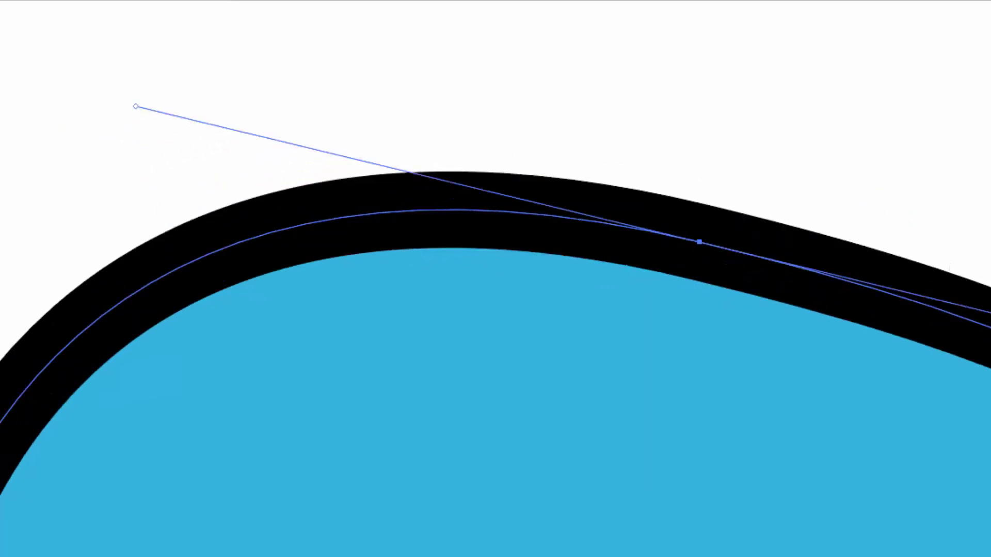
drag(979, 311, 811, 260)
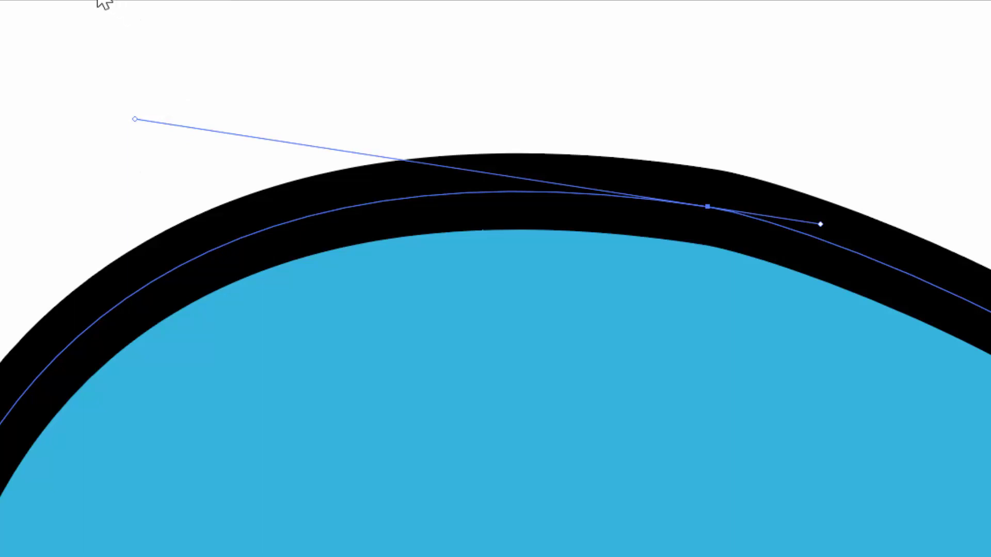
Switch to the whale document, review the Smart Guides and Selection & Anchor Display preferences, and cancel without changes
click(208, 63)
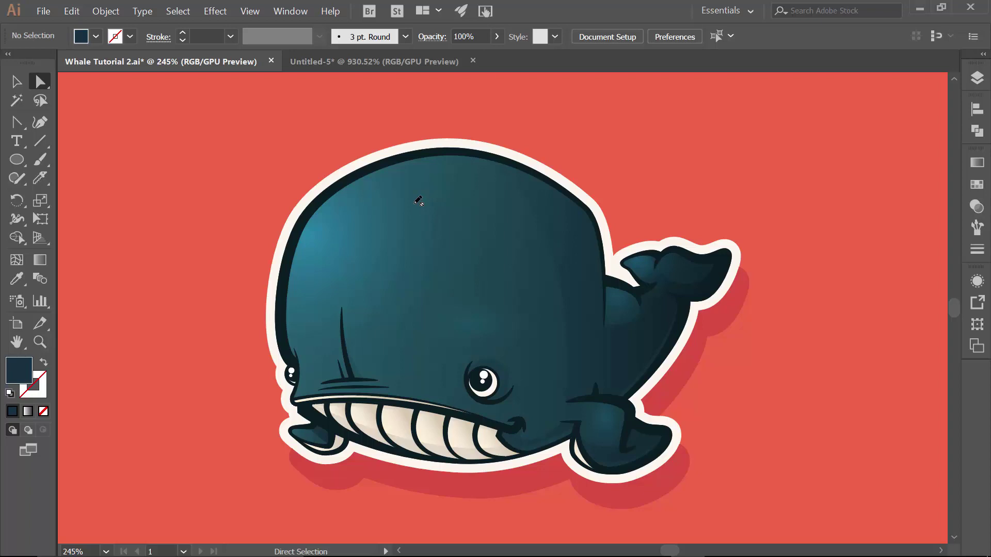
click(247, 11)
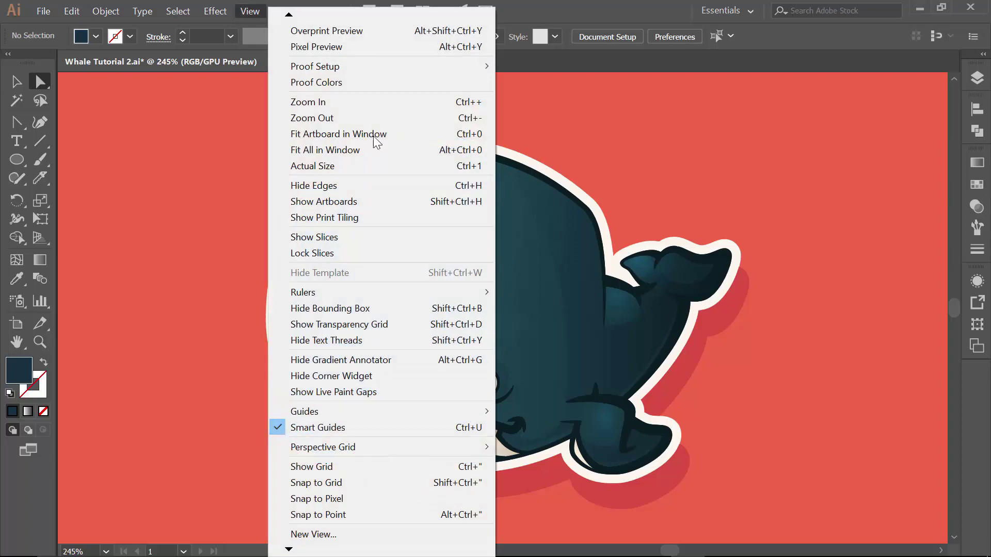
click(671, 39)
click(670, 37)
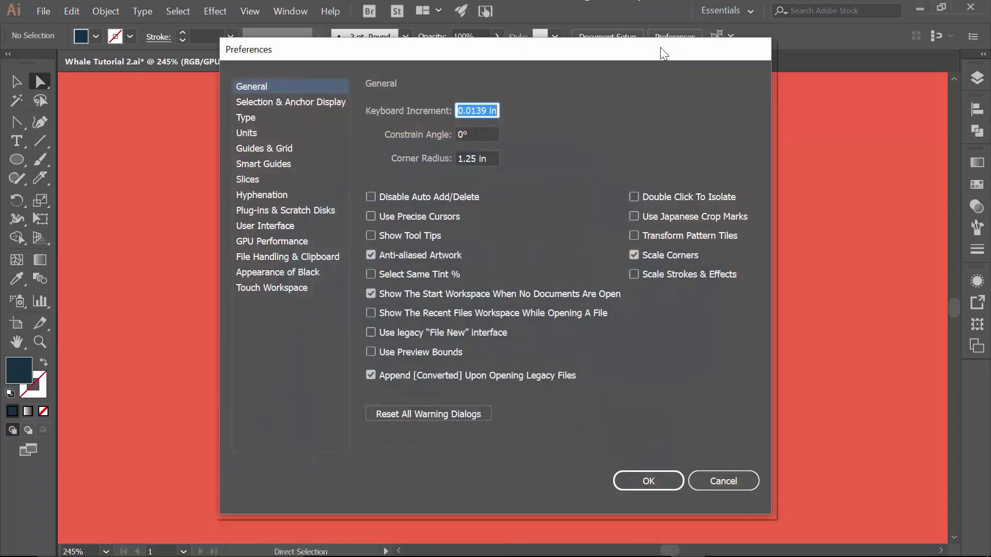
click(277, 163)
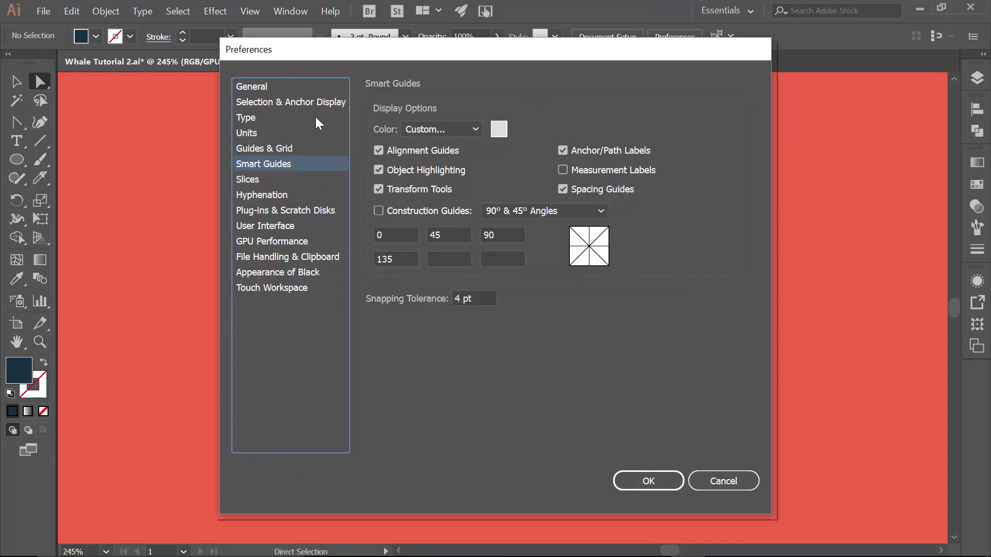
click(269, 101)
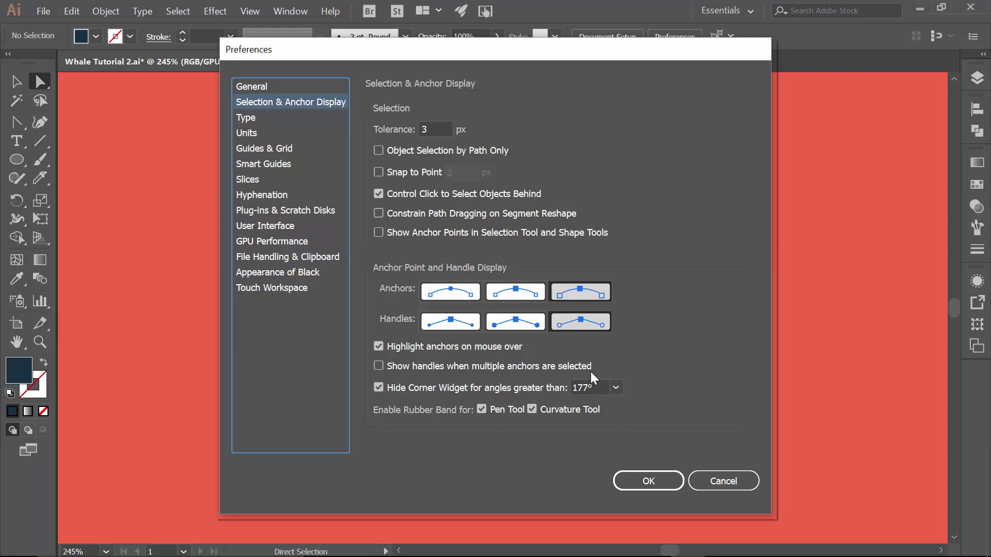
click(721, 487)
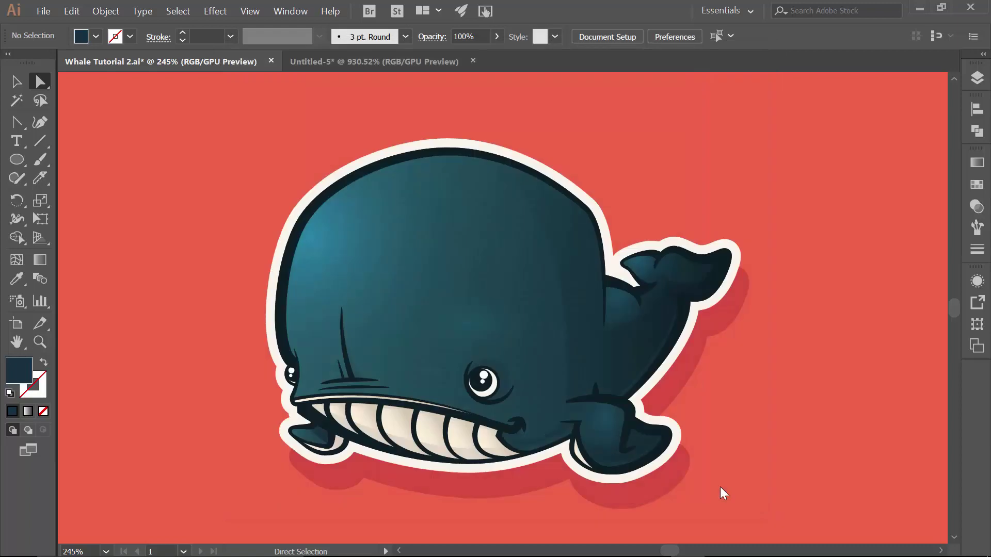